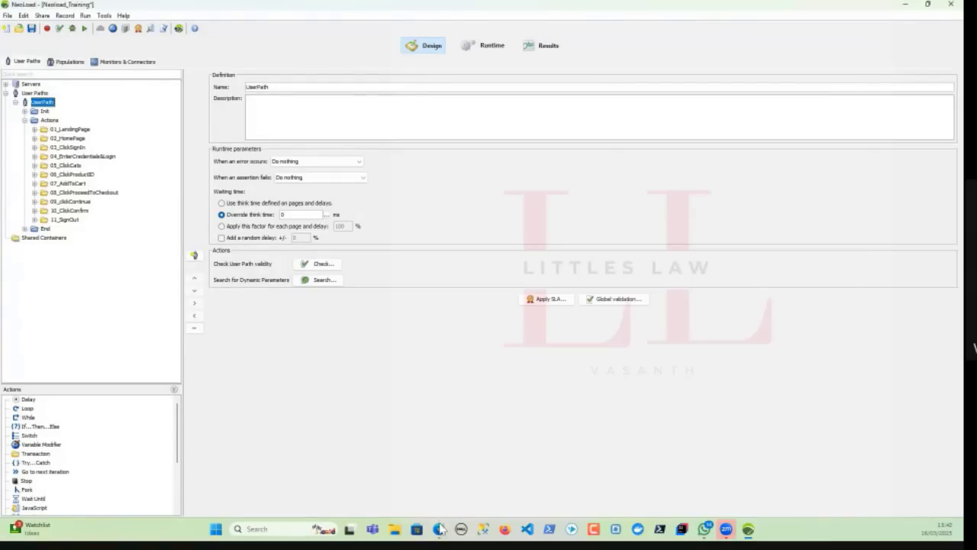
# Switch to the browser whiteboard and draw a rising ramp-up line that continues into a flat plateau below the neoload protocol list
pyautogui.click(441, 532)
pyautogui.click(514, 485)
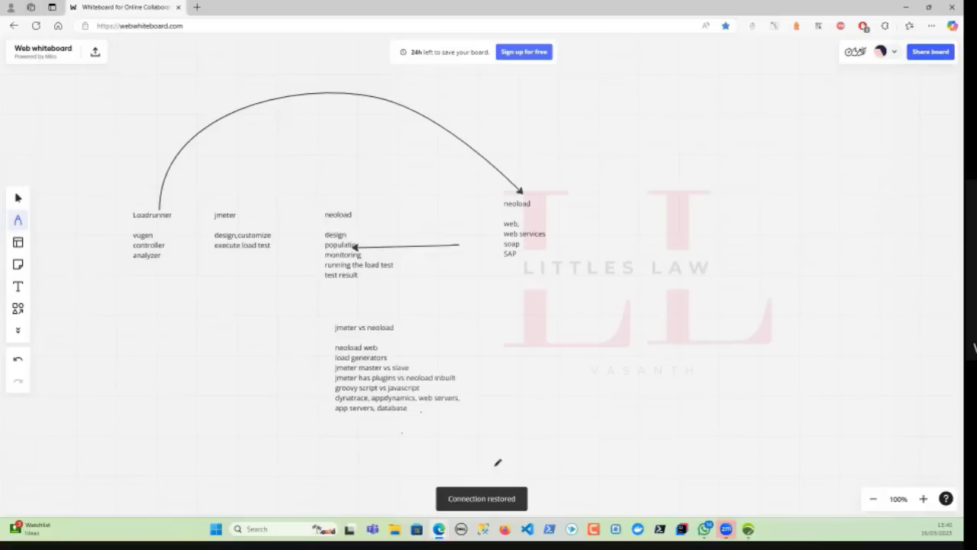
pyautogui.moveTo(543, 396); pyautogui.dragTo(608, 301)
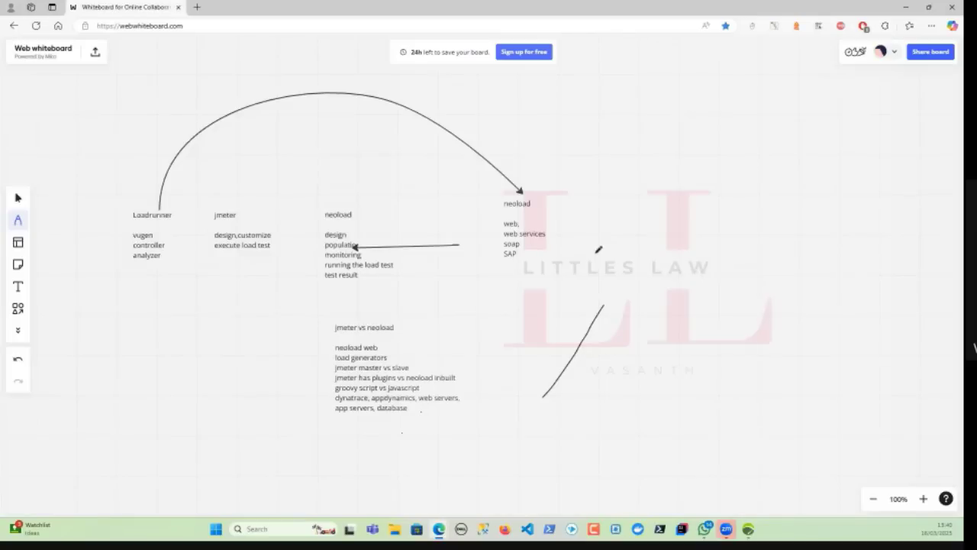
pyautogui.moveTo(604, 305); pyautogui.dragTo(610, 298)
pyautogui.moveTo(608, 301); pyautogui.dragTo(753, 297)
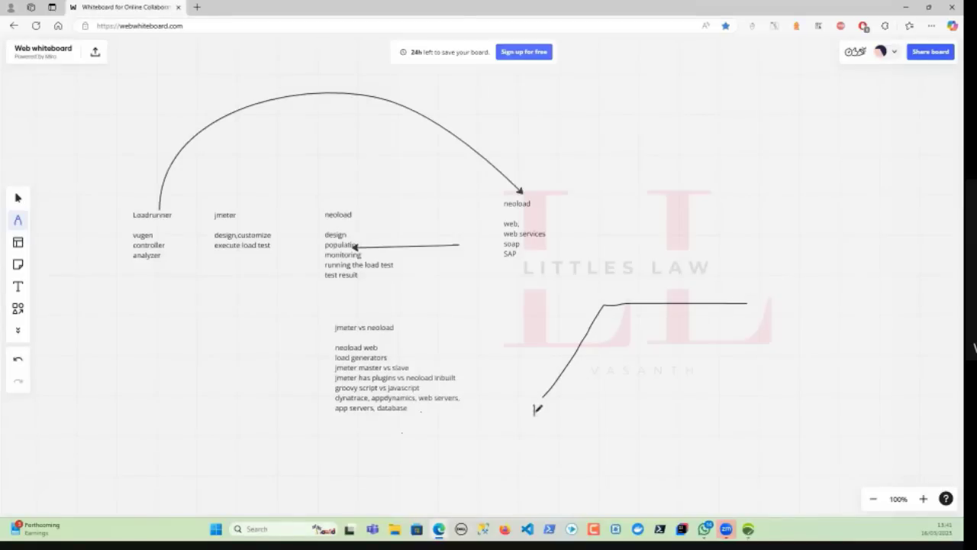
# Label the ramp's start 0 and its upper end 100, and draw tick marks along the slope
pyautogui.moveTo(535, 410); pyautogui.dragTo(532, 409)
pyautogui.moveTo(567, 297)
pyautogui.mouseDown()
pyautogui.moveTo(568, 309)
pyautogui.moveTo(582, 300)
pyautogui.mouseUp()
pyautogui.moveTo(545, 393); pyautogui.dragTo(610, 307)
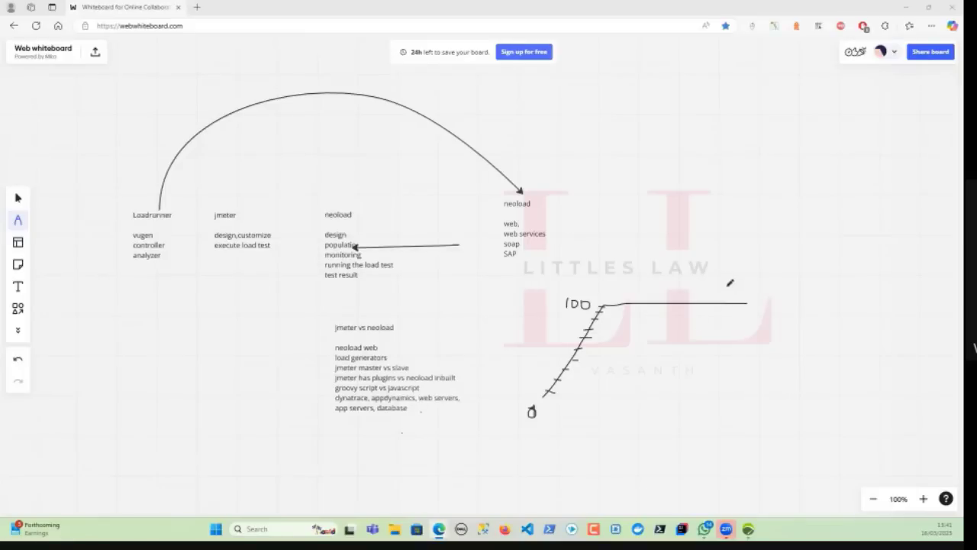
# Mark the plateau's end, write 1 to 4 below the mark with a user count above it, and extend the line
pyautogui.moveTo(746, 298); pyautogui.dragTo(752, 303)
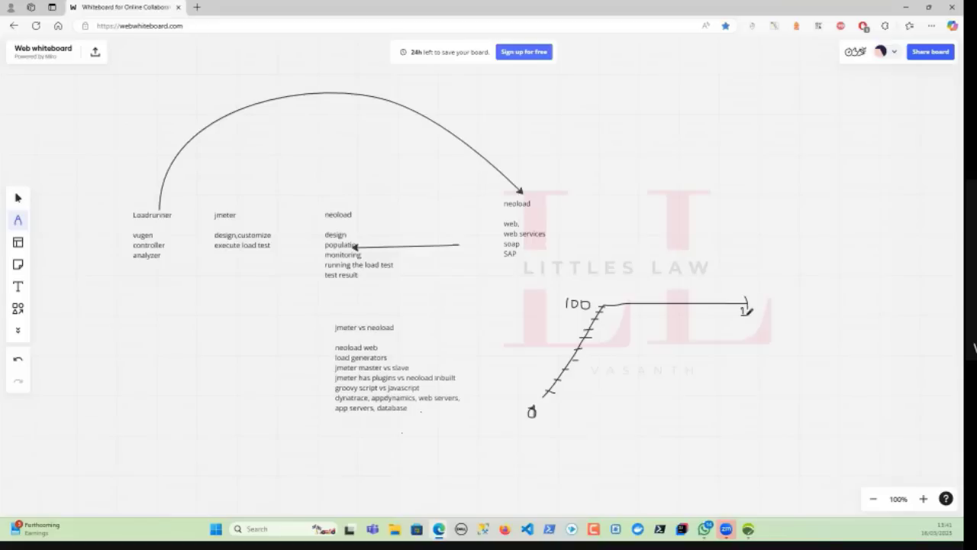
pyautogui.moveTo(740, 306); pyautogui.dragTo(749, 367)
pyautogui.moveTo(741, 276)
pyautogui.mouseDown()
pyautogui.moveTo(741, 289)
pyautogui.moveTo(758, 282)
pyautogui.mouseUp()
pyautogui.moveTo(748, 303); pyautogui.dragTo(830, 300)
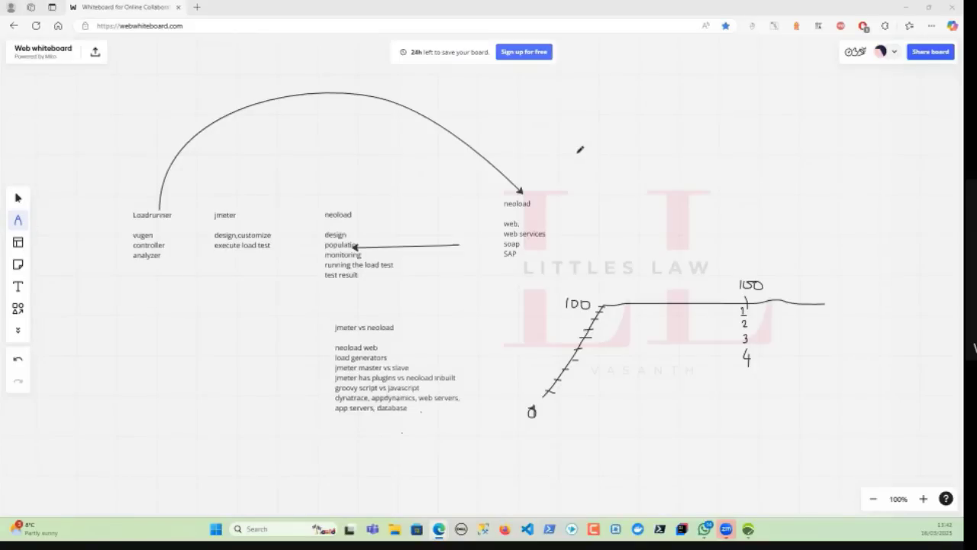
# Switch back to NeoLoad and look at which user paths are available in the Check User Path dialog
pyautogui.click(906, 6)
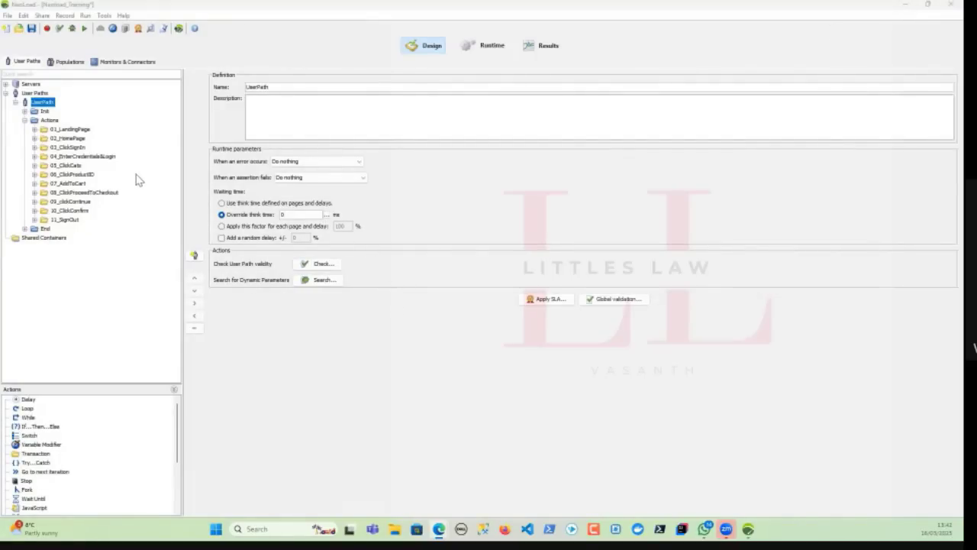
pyautogui.click(60, 30)
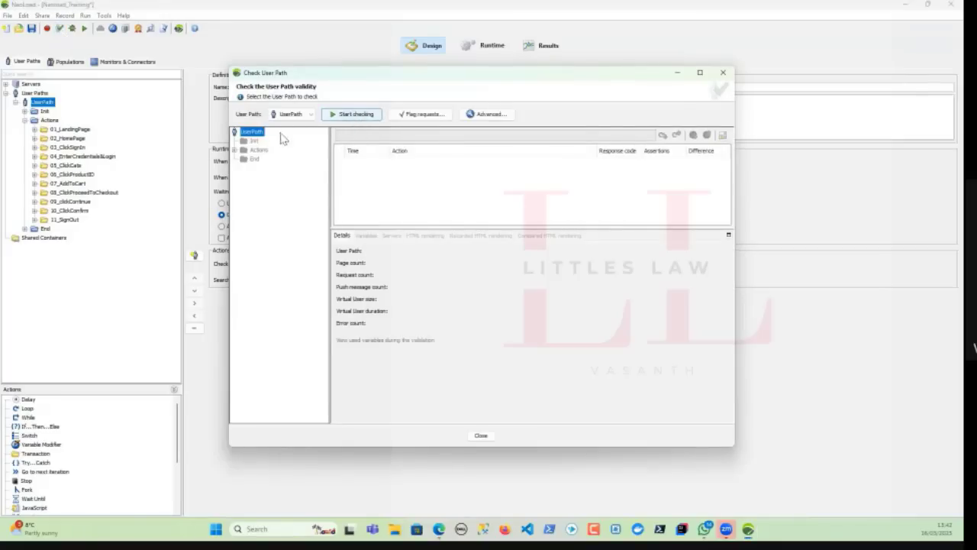
pyautogui.click(305, 117)
pyautogui.click(304, 117)
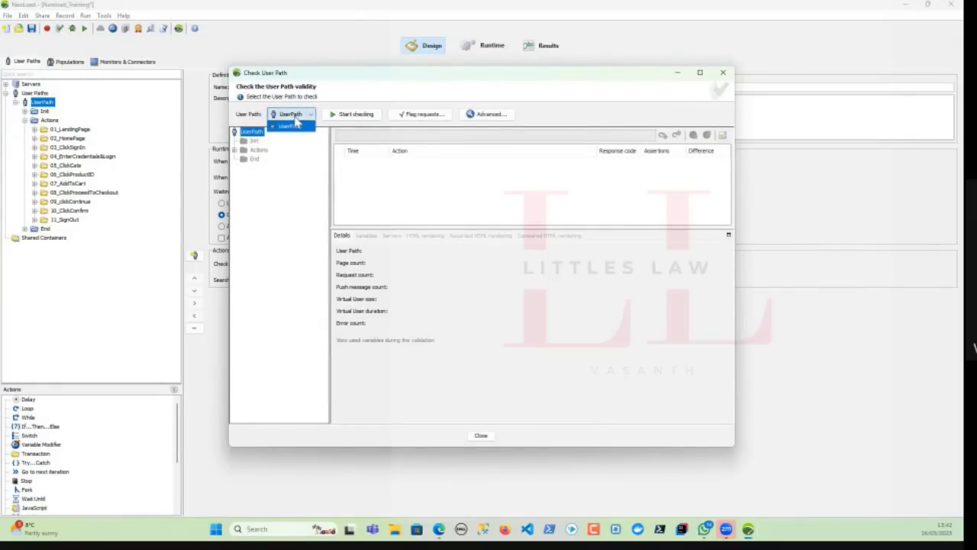
pyautogui.click(722, 74)
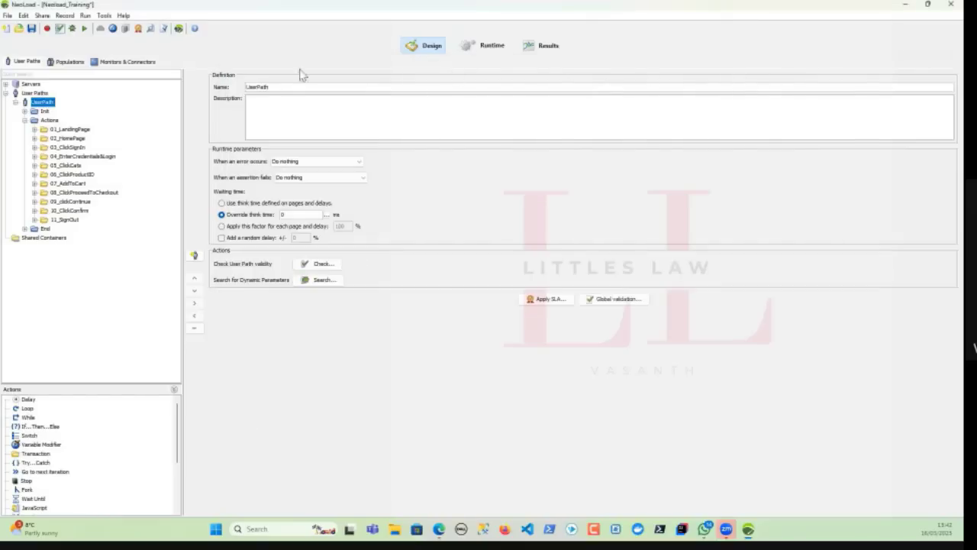
# Duplicate UserPath and run the validity check on the original UserPath, with the check window maximized
pyautogui.rightClick(44, 107)
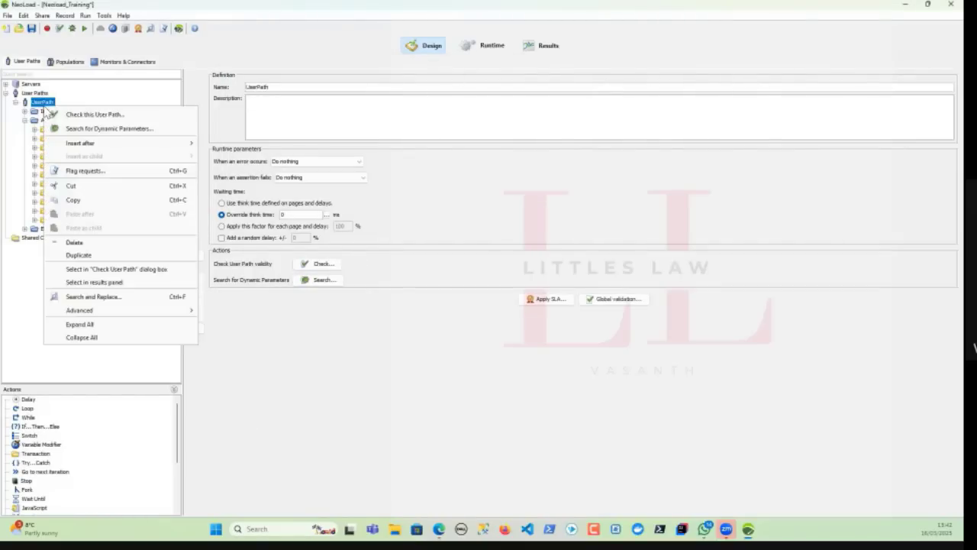
pyautogui.click(78, 255)
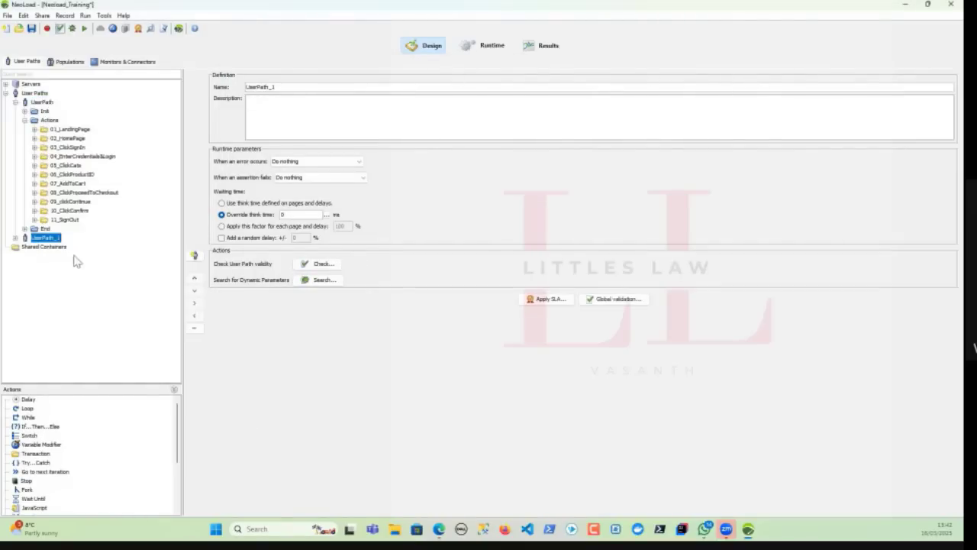
pyautogui.click(62, 29)
pyautogui.click(294, 114)
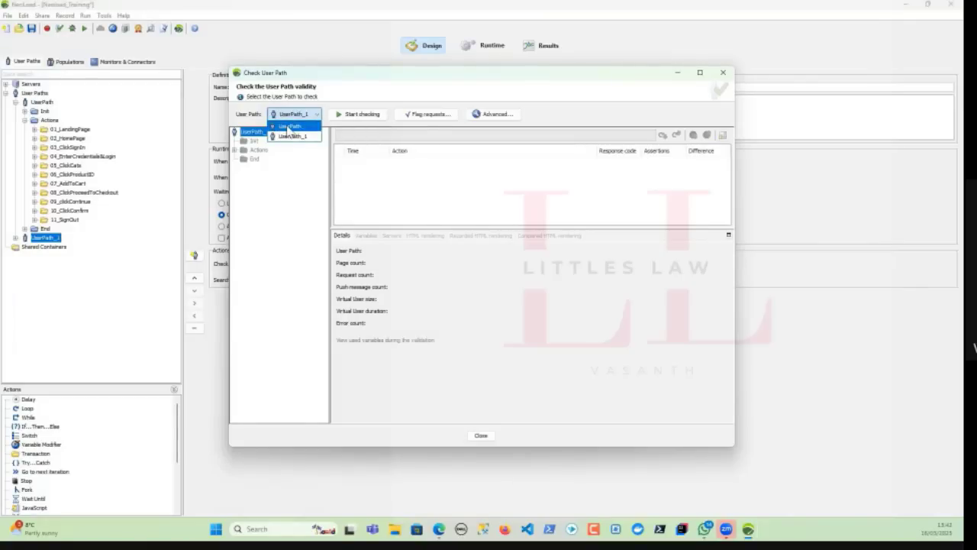
pyautogui.click(289, 127)
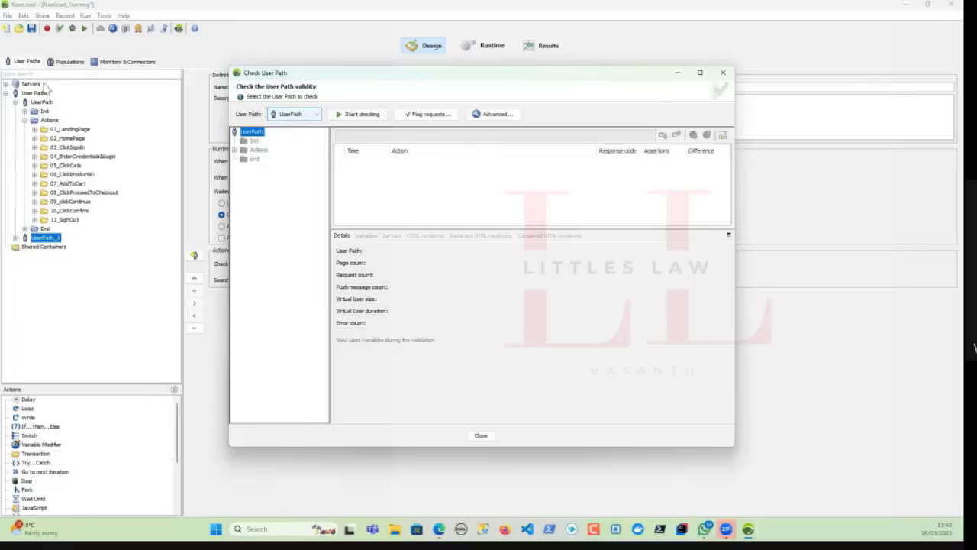
pyautogui.click(348, 114)
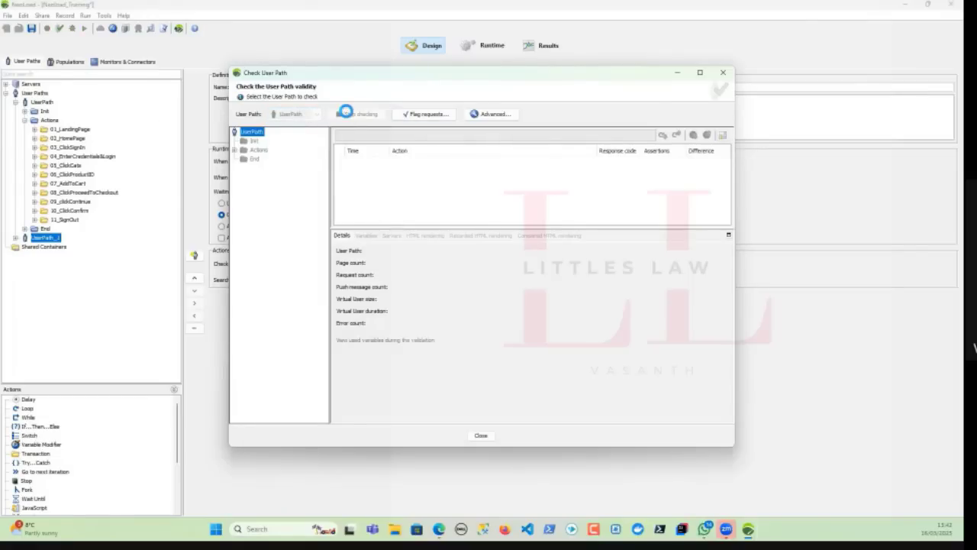
pyautogui.click(699, 74)
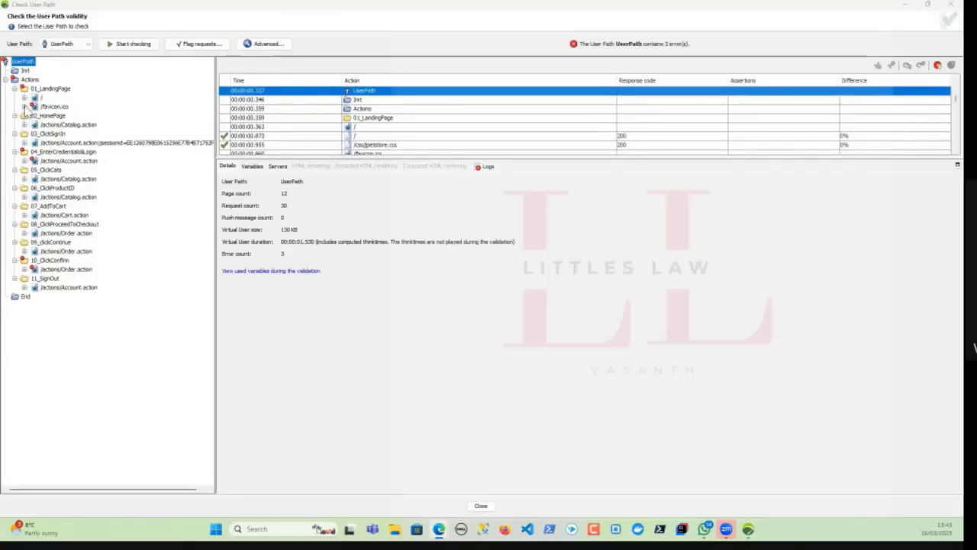
# Inspect the response of the failed /favicon.ico request under 01_LandingPage in the check results
pyautogui.click(24, 106)
pyautogui.click(62, 115)
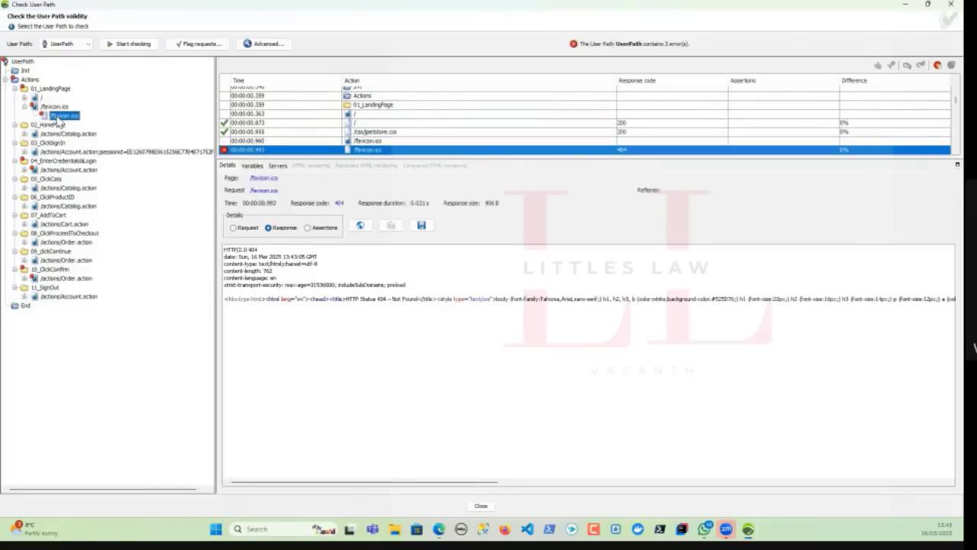
pyautogui.moveTo(261, 250); pyautogui.dragTo(232, 254)
# Locate the failed /favicon.ico request in the design and disable its /favicon.ico page under 01_LandingPage
pyautogui.rightClick(72, 116)
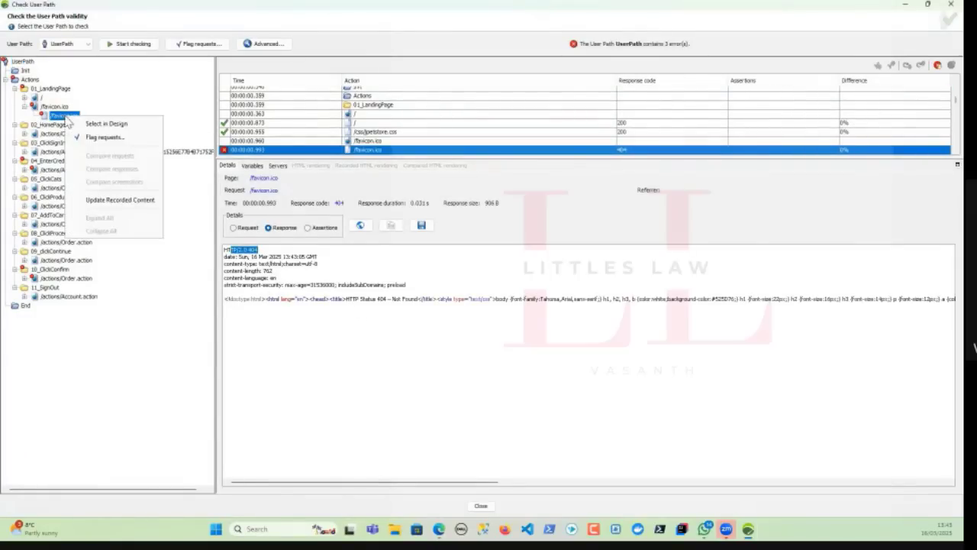
pyautogui.click(101, 123)
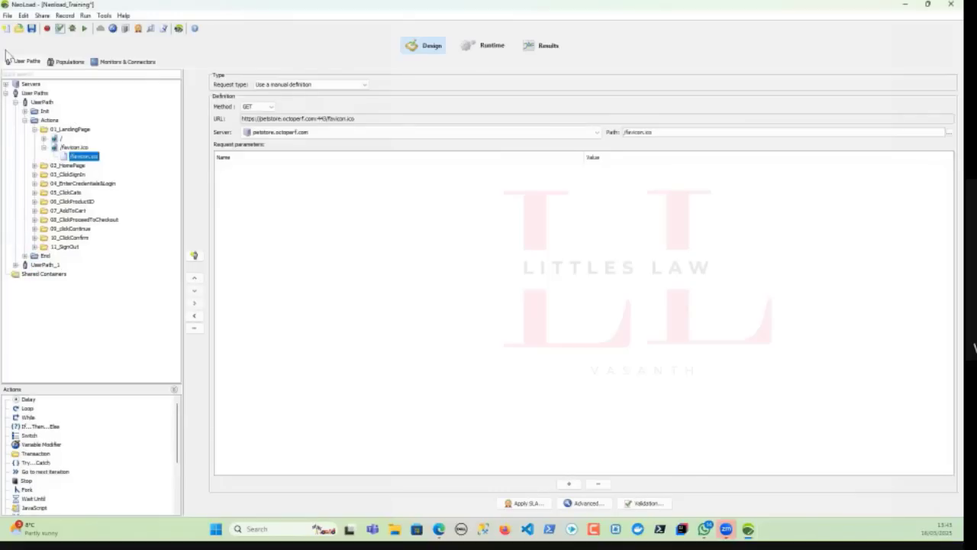
pyautogui.click(60, 29)
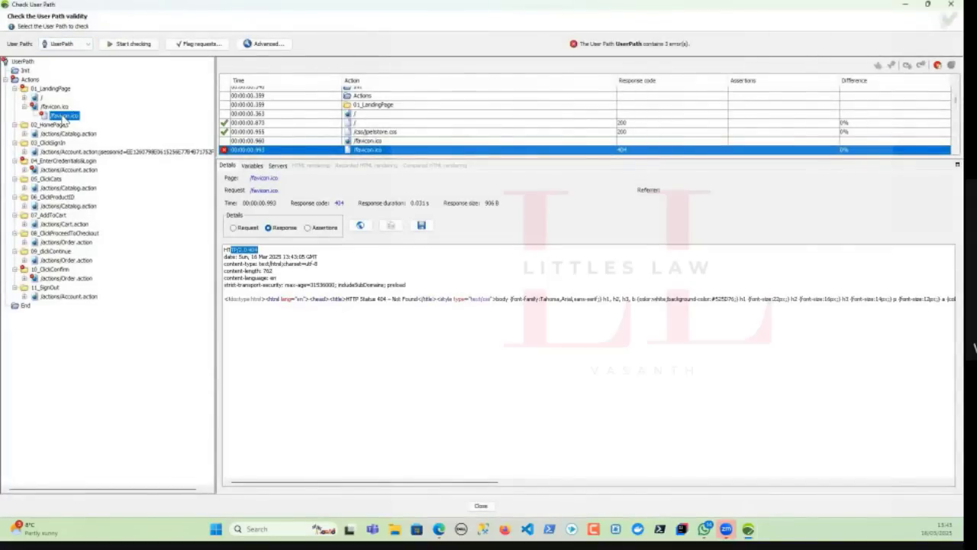
pyautogui.rightClick(65, 117)
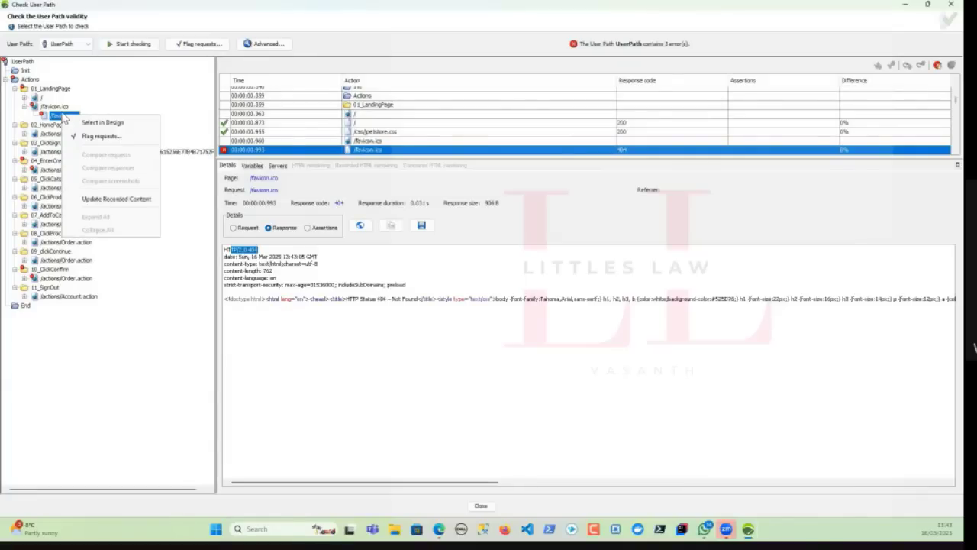
pyautogui.click(78, 124)
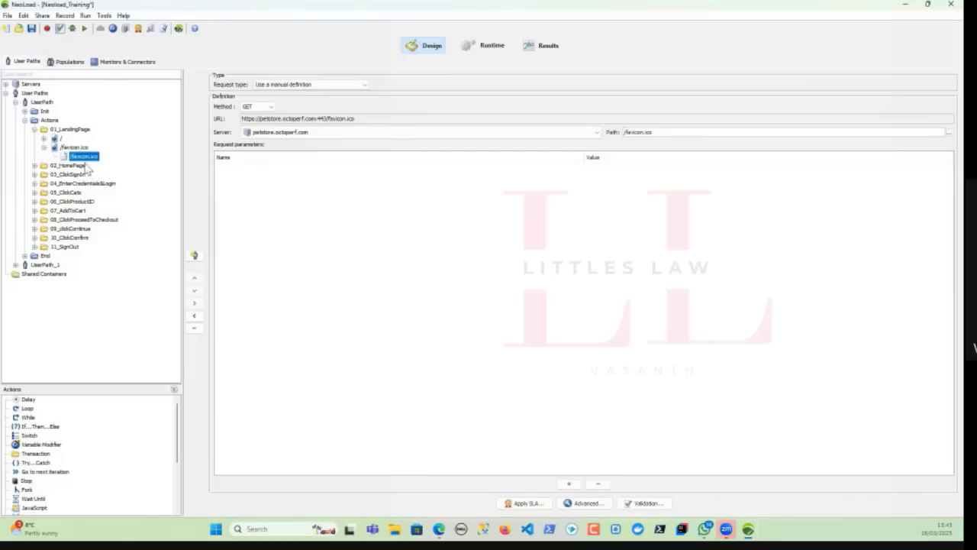
pyautogui.click(72, 149)
pyautogui.rightClick(73, 148)
pyautogui.click(85, 156)
pyautogui.hotkey('alt', 'Tab')
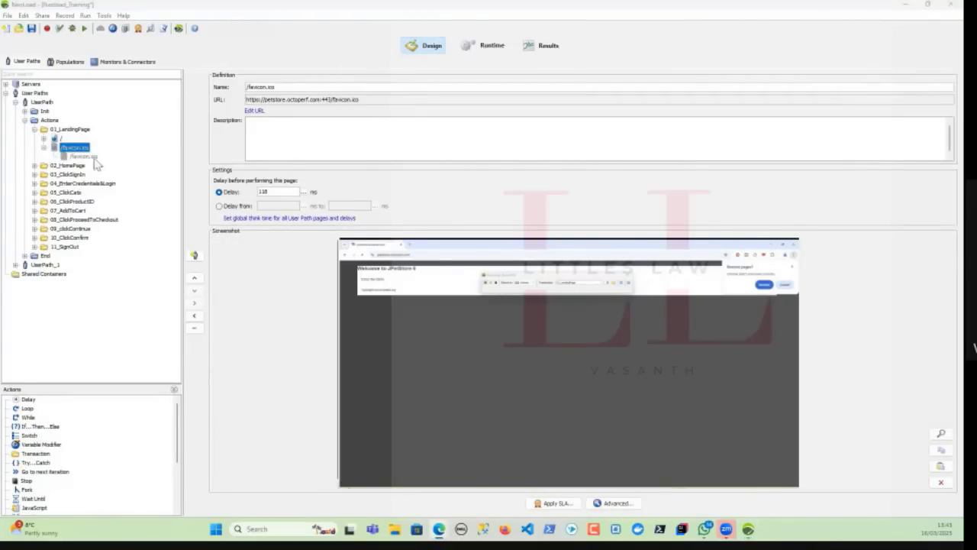
# Reopen the check results and inspect the failed /actions/Catalog.action request under 04_EnterCredentials&Login
pyautogui.click(60, 29)
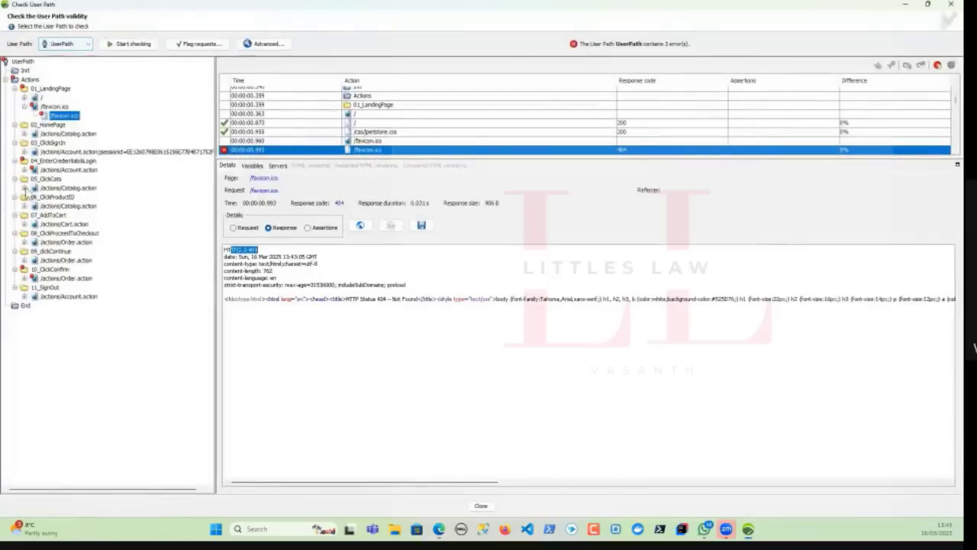
pyautogui.click(25, 169)
pyautogui.click(76, 188)
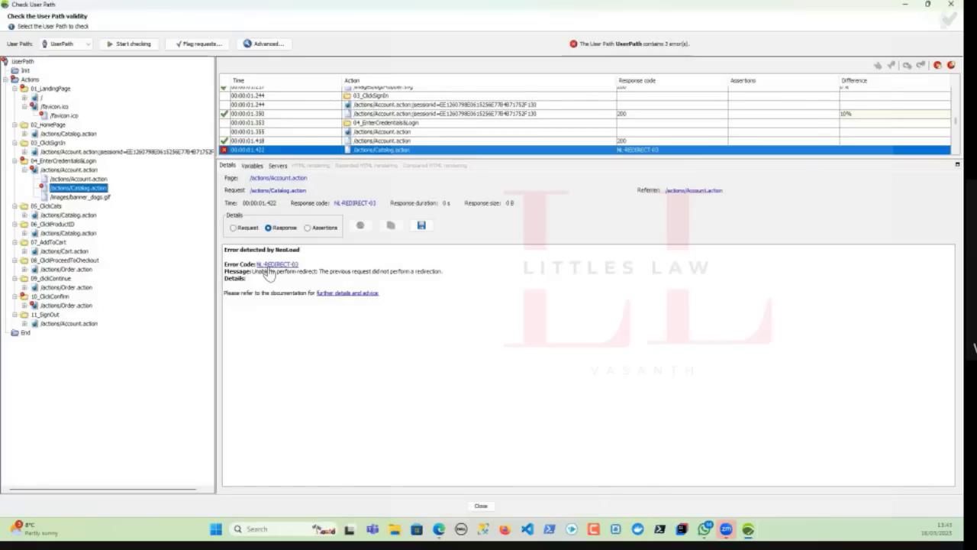
# Locate the failed /actions/Catalog.action request in the design and set its request type to "Use a manual definition"
pyautogui.rightClick(74, 195)
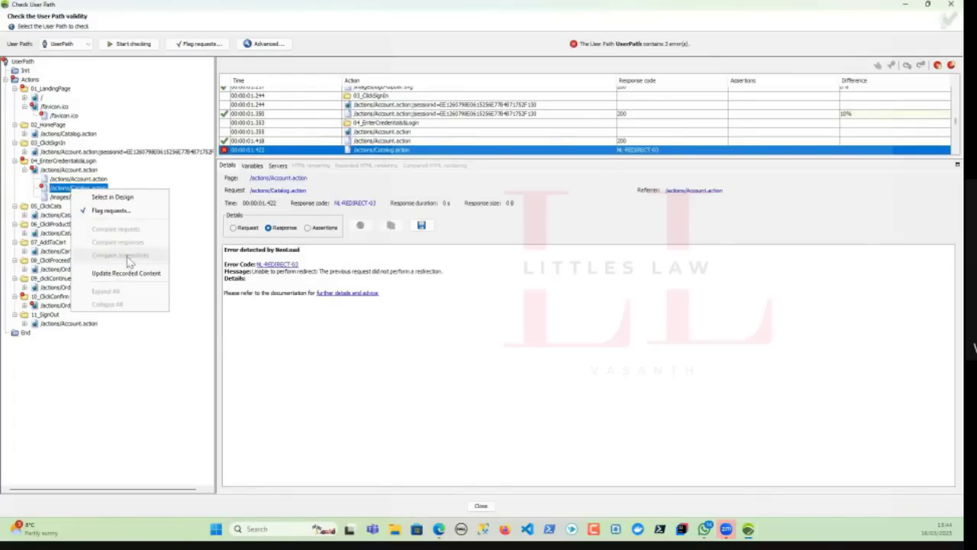
pyautogui.click(107, 197)
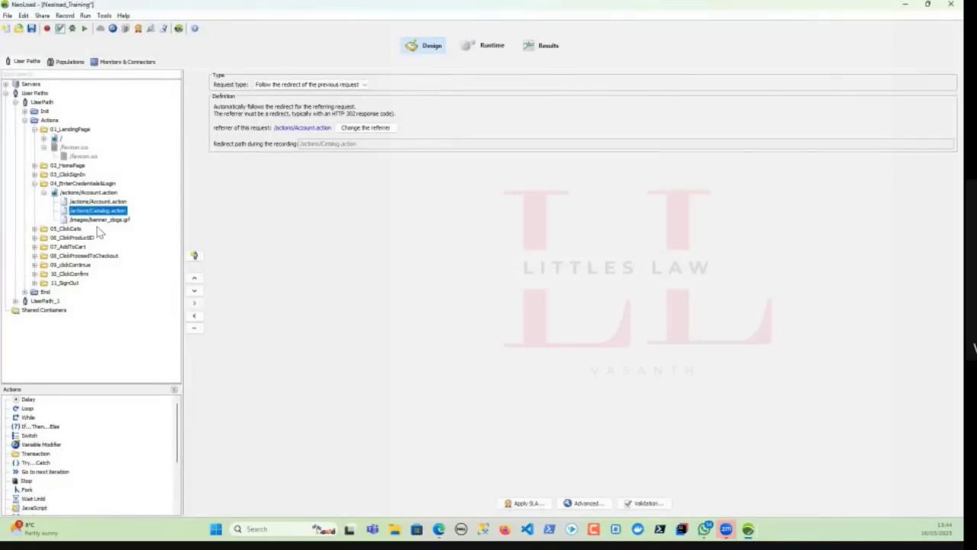
pyautogui.click(282, 85)
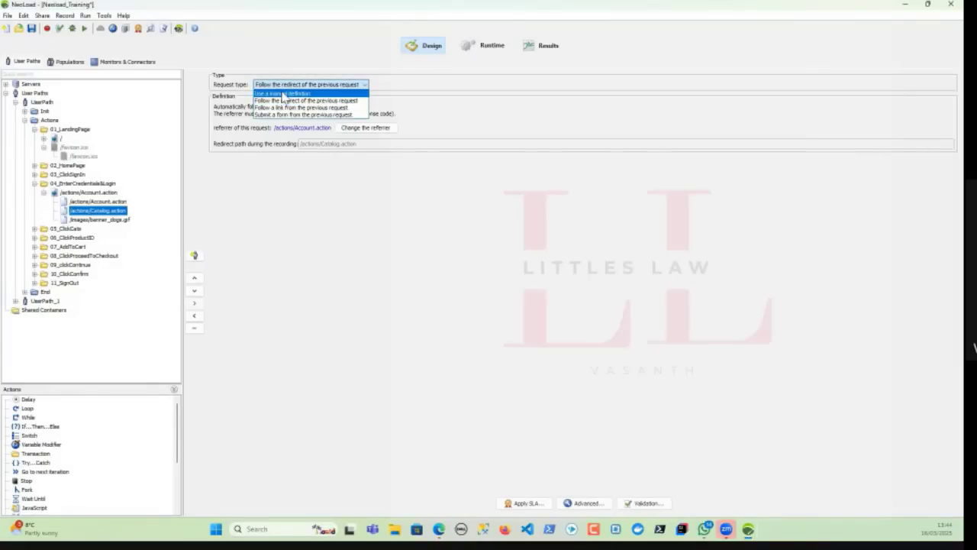
pyautogui.click(283, 93)
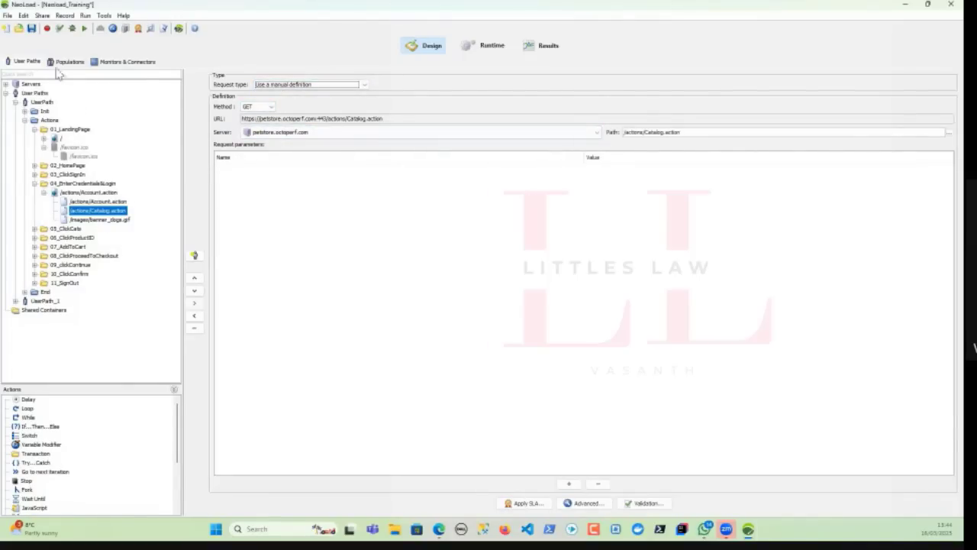
# Review the redirect error message of /actions/Catalog.action in the check results against the request's definition in the design
pyautogui.click(60, 28)
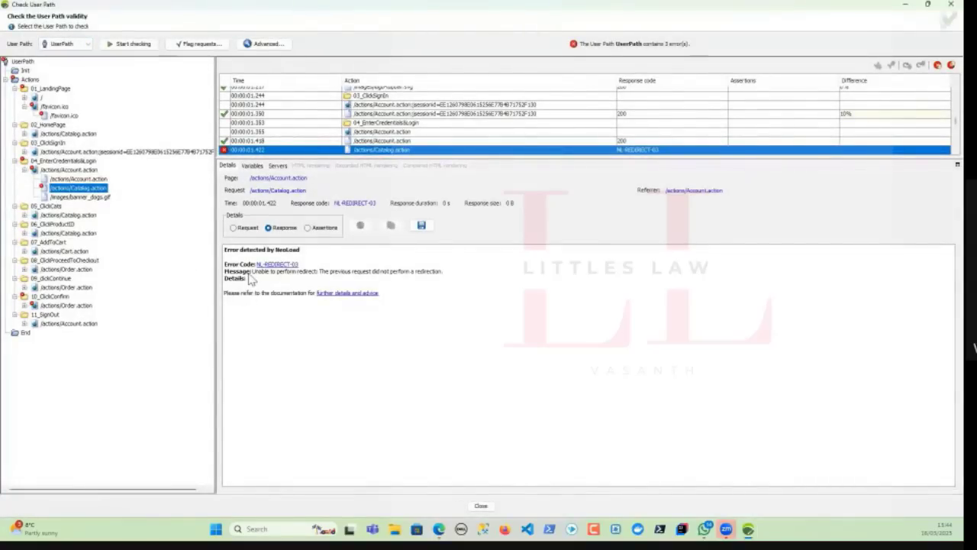
pyautogui.moveTo(252, 273); pyautogui.dragTo(319, 274)
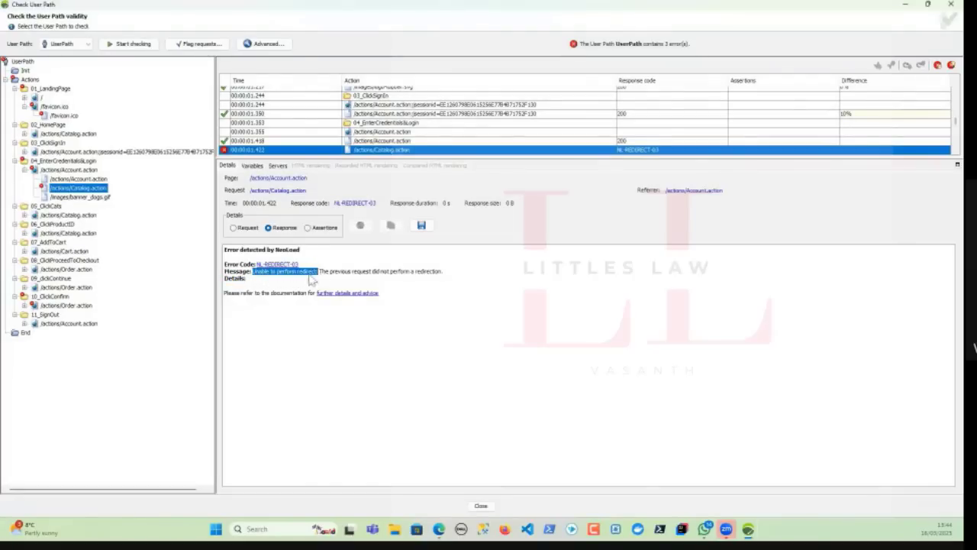
pyautogui.rightClick(101, 190)
pyautogui.click(148, 198)
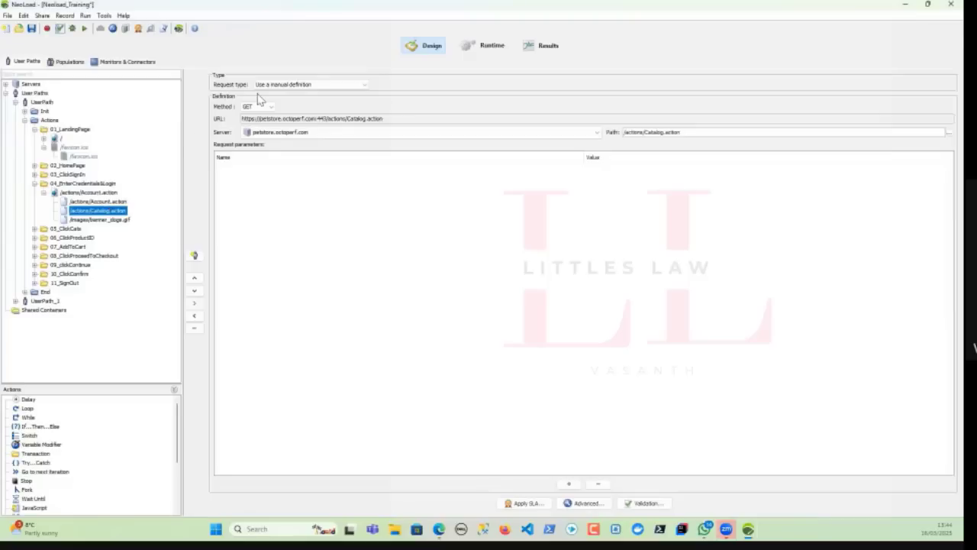
pyautogui.click(61, 29)
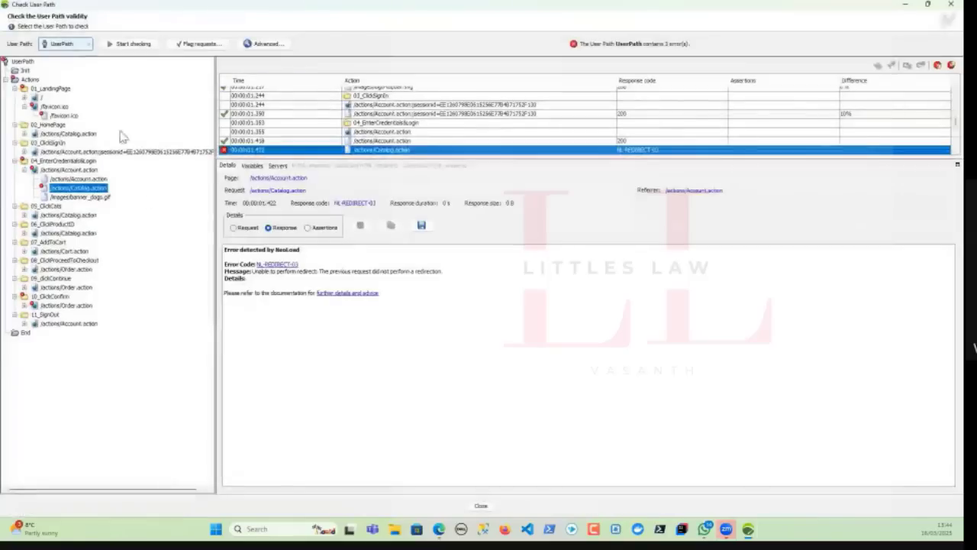
pyautogui.moveTo(321, 272); pyautogui.dragTo(444, 275)
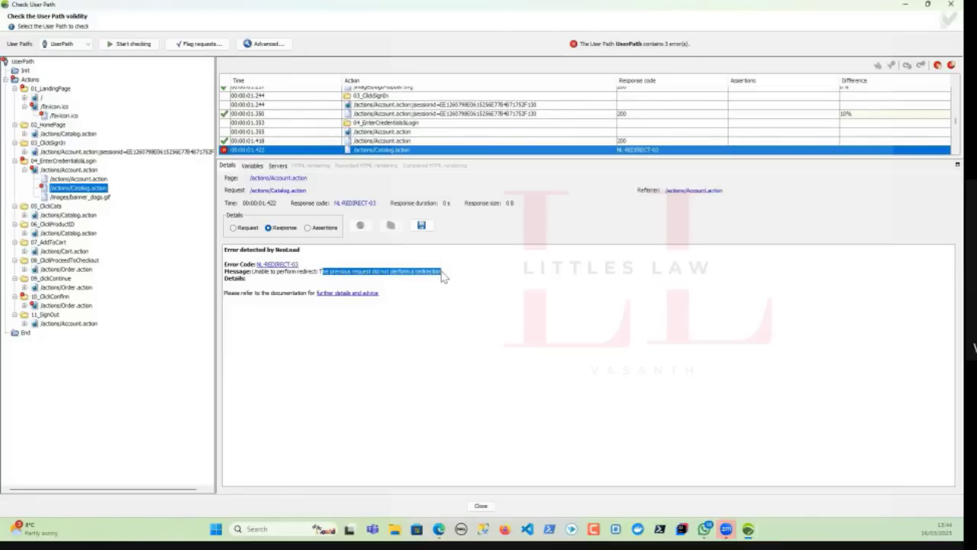
# Review the /actions/Account.action request preceding the failed /actions/Catalog.action in the design, and return to the failed request in the check results
pyautogui.click(76, 179)
pyautogui.rightClick(80, 179)
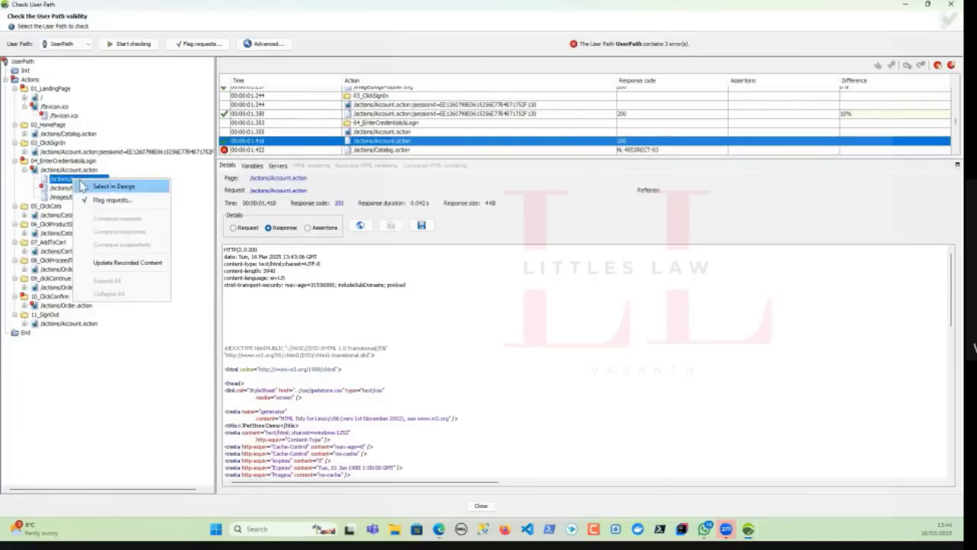
pyautogui.click(106, 188)
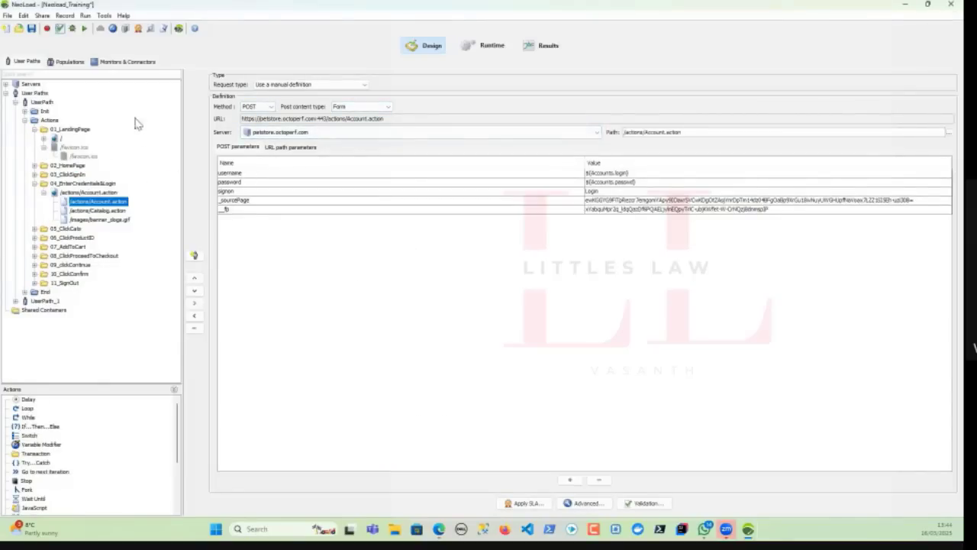
pyautogui.click(60, 29)
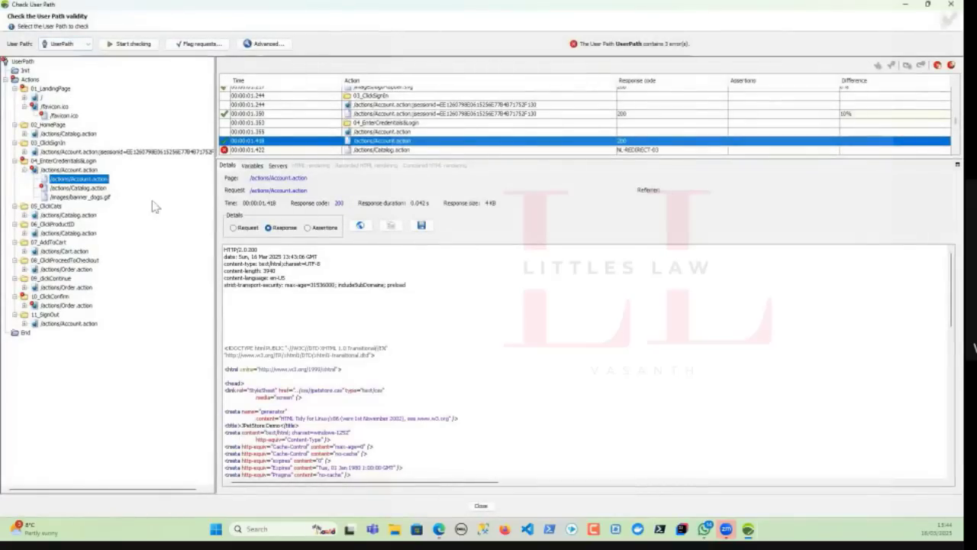
pyautogui.click(78, 188)
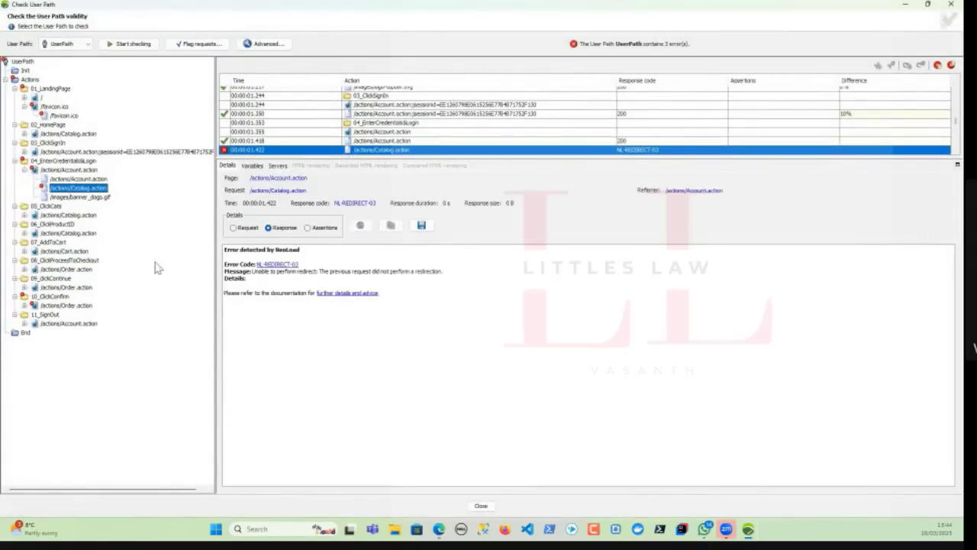
# Inspect the error response of the failed /actions/Order.action request under 10_ClickConfirm and locate that request in the design
pyautogui.click(24, 305)
pyautogui.click(69, 314)
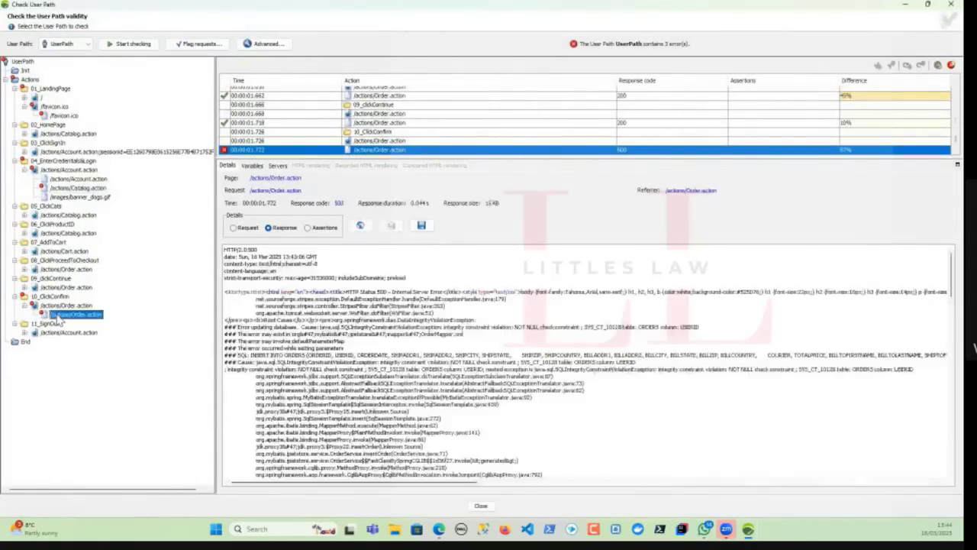
pyautogui.doubleClick(250, 250)
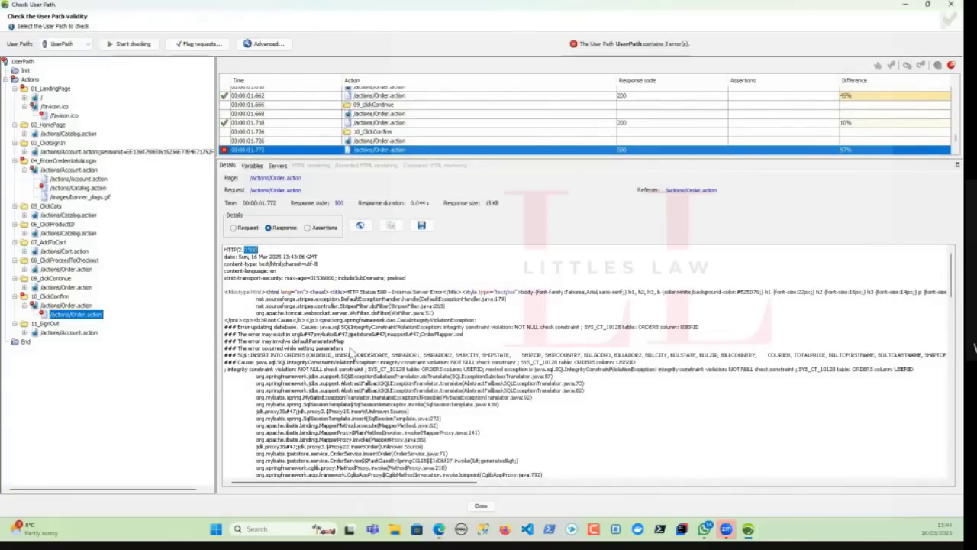
pyautogui.scroll(-10, 351, 350)
pyautogui.scroll(10, 351, 350)
pyautogui.moveTo(244, 328); pyautogui.dragTo(495, 344)
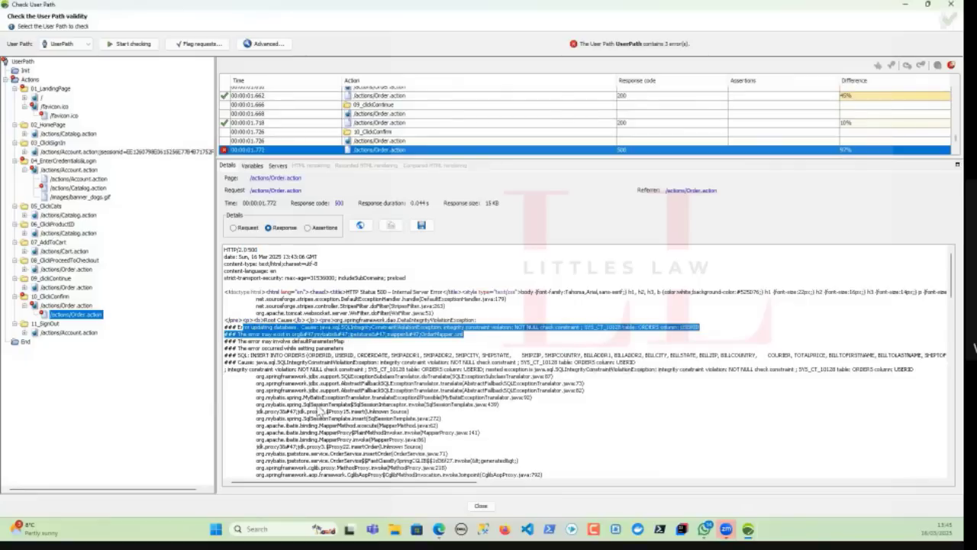
pyautogui.rightClick(71, 315)
pyautogui.click(107, 322)
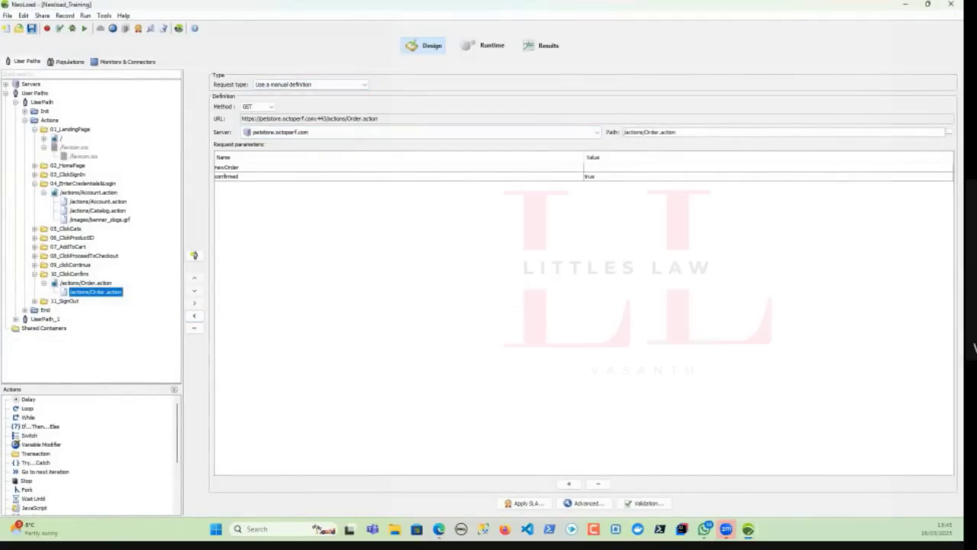
# Save the project and rerun the validity check of UserPath
pyautogui.click(32, 28)
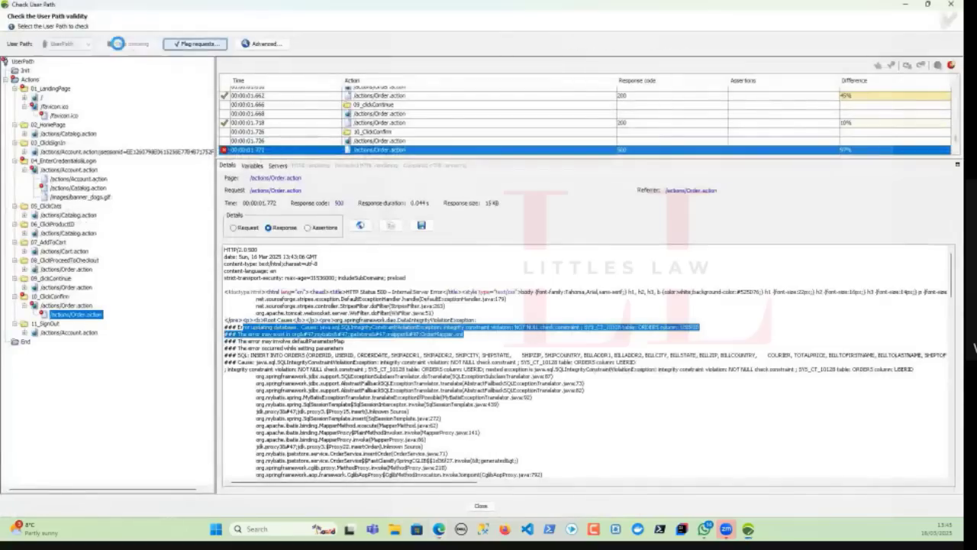
pyautogui.click(123, 44)
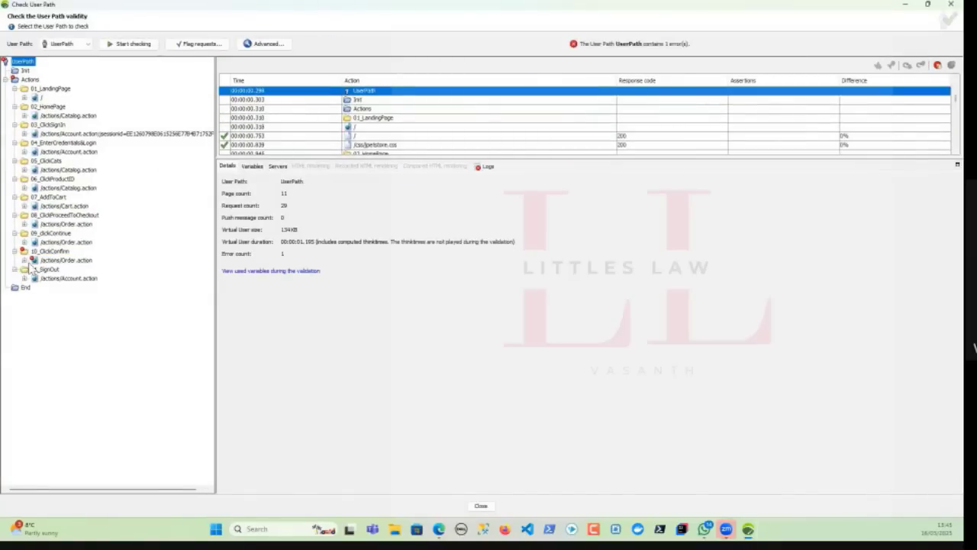
# Inspect the new check's response for /actions/Order.action under 10_ClickConfirm and show the request's definition in the design
pyautogui.click(25, 260)
pyautogui.click(70, 270)
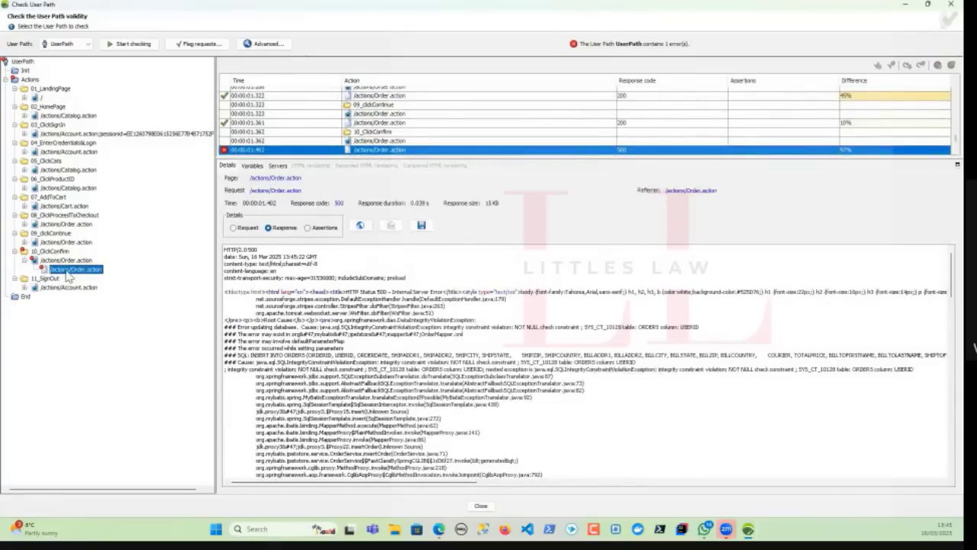
pyautogui.scroll(-5, 255, 283)
pyautogui.scroll(5, 255, 283)
pyautogui.rightClick(82, 272)
pyautogui.click(120, 277)
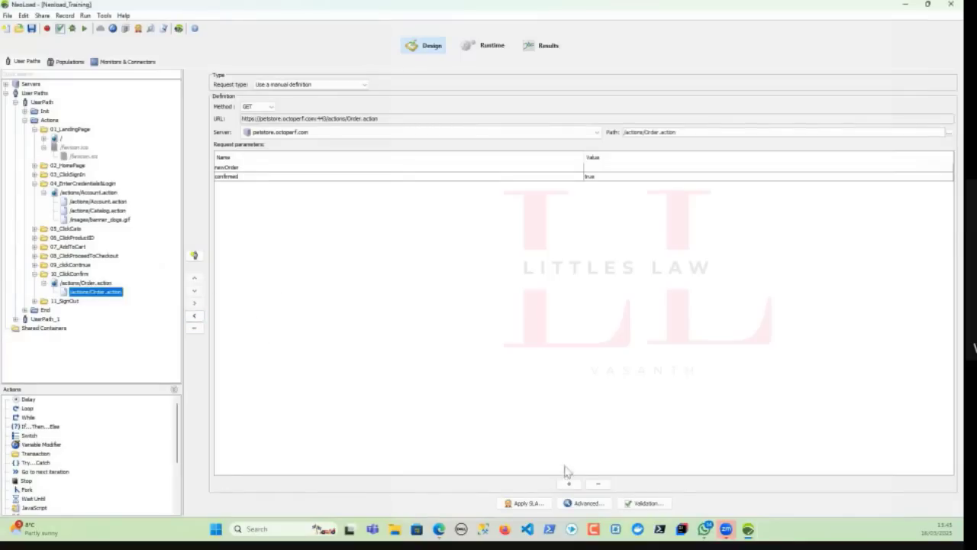
# Switch to Google Chrome, delete the all-time browsing history, download history, cookies and cached files, and close the browser
pyautogui.click(270, 527)
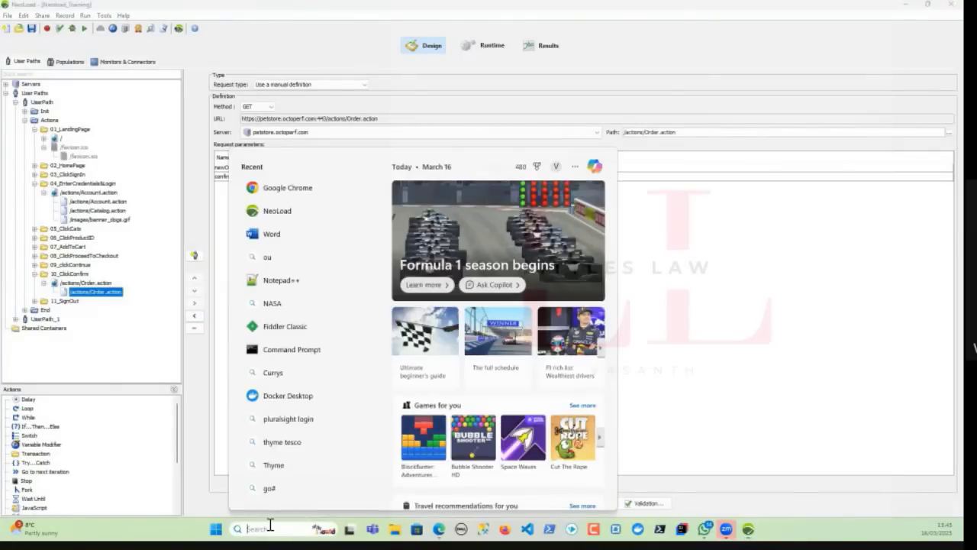
pyautogui.write('chrome')
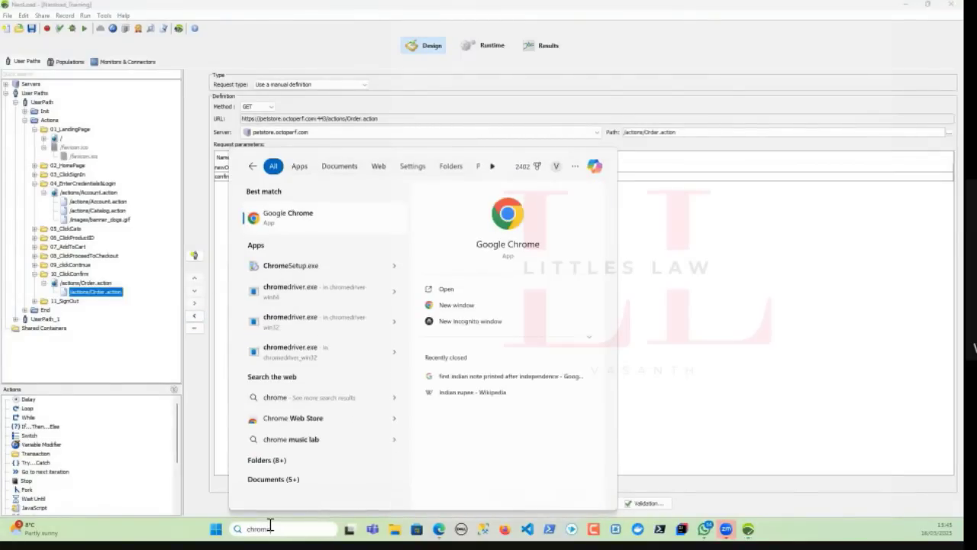
pyautogui.press('Return')
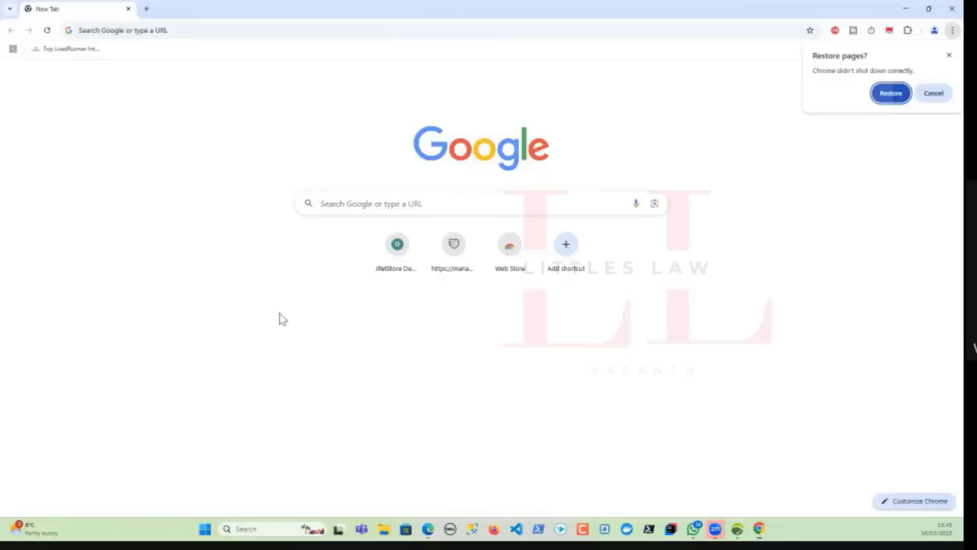
pyautogui.click(952, 31)
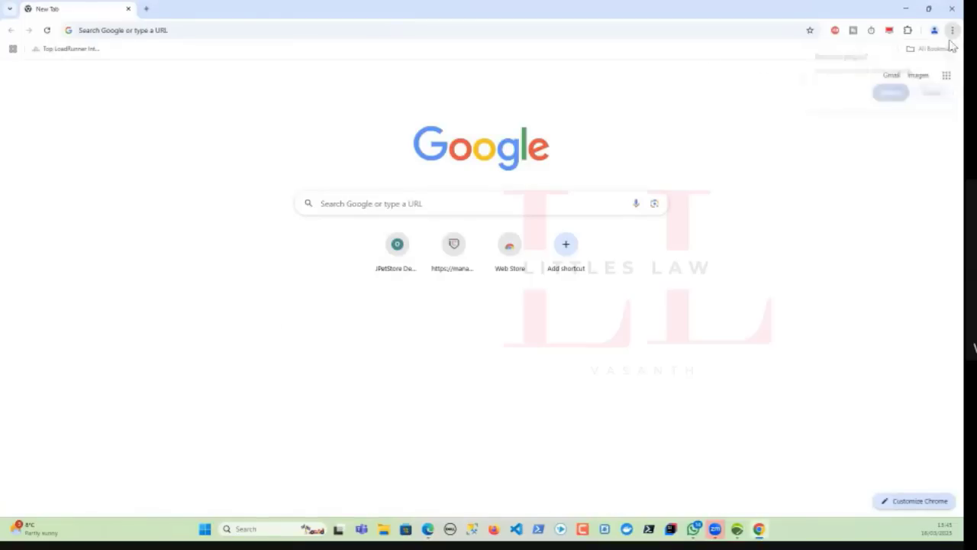
pyautogui.click(691, 359)
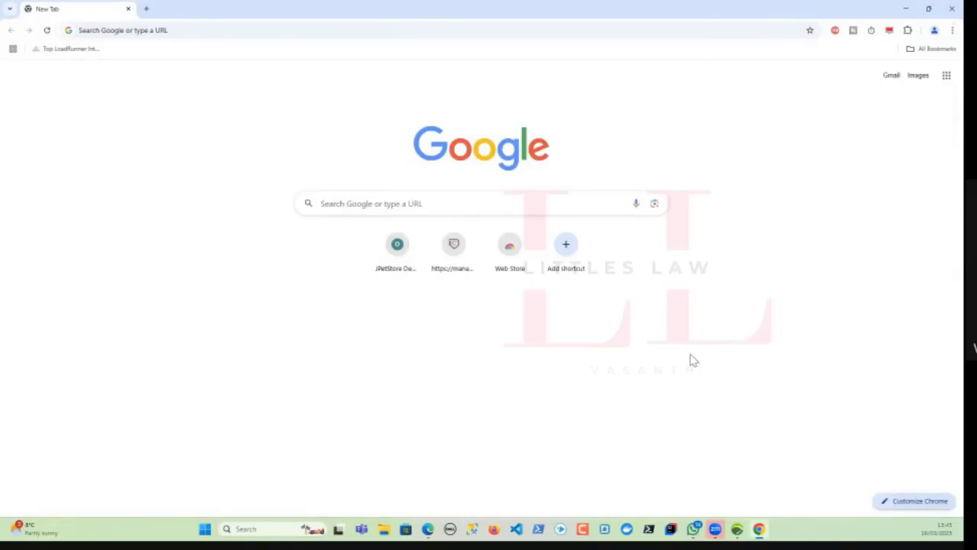
pyautogui.hotkey('ctrl', 'shift', 'Delete')
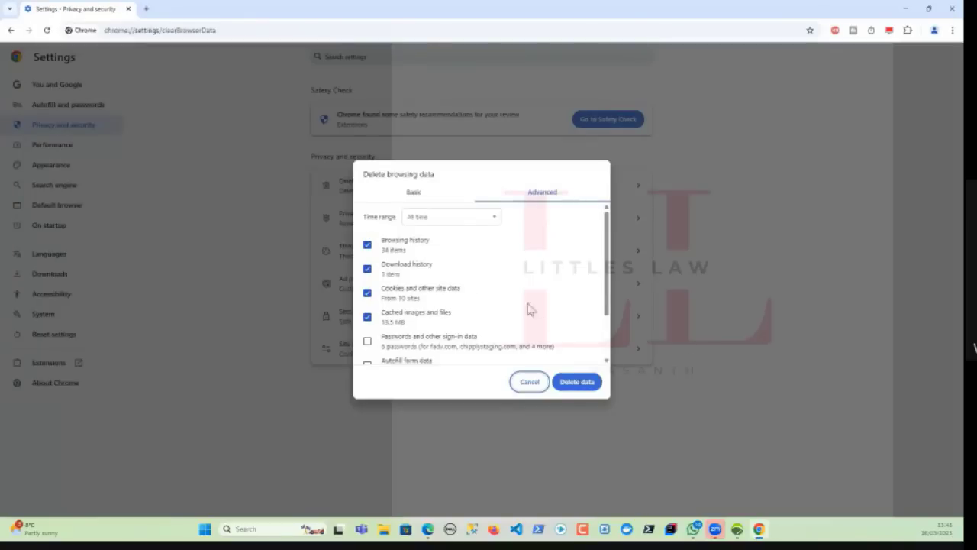
pyautogui.click(574, 382)
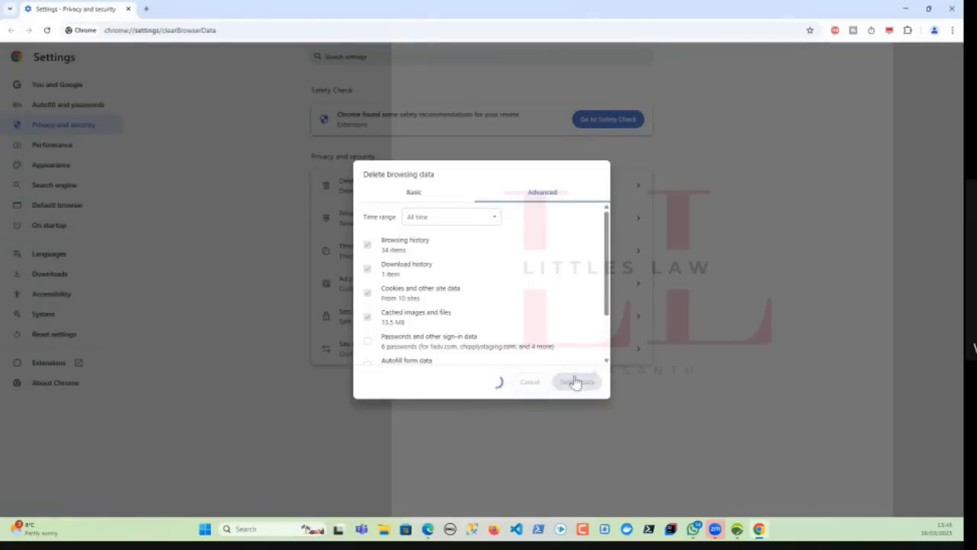
pyautogui.click(929, 9)
pyautogui.click(770, 88)
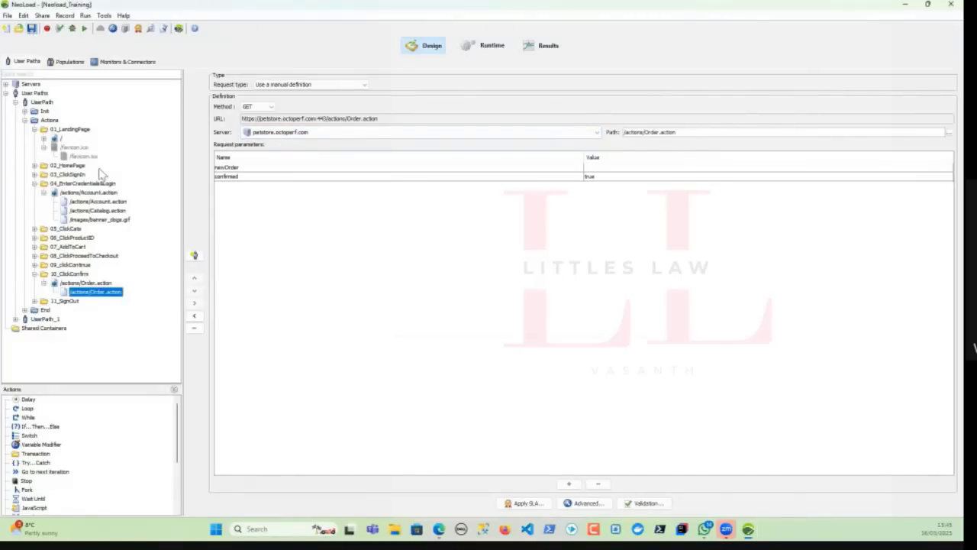
# Collapse the Actions container of UserPath and delete the user path UserPath_1
pyautogui.click(24, 120)
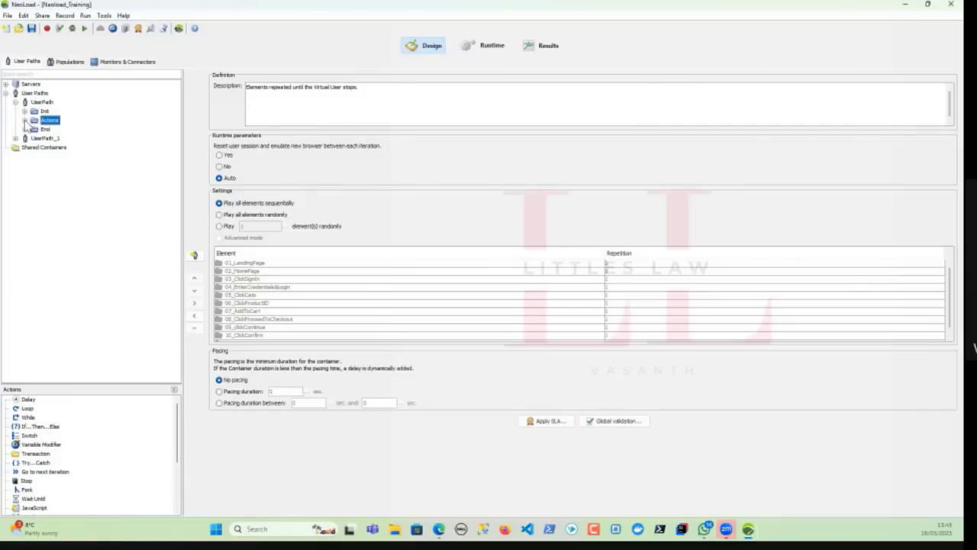
pyautogui.click(43, 140)
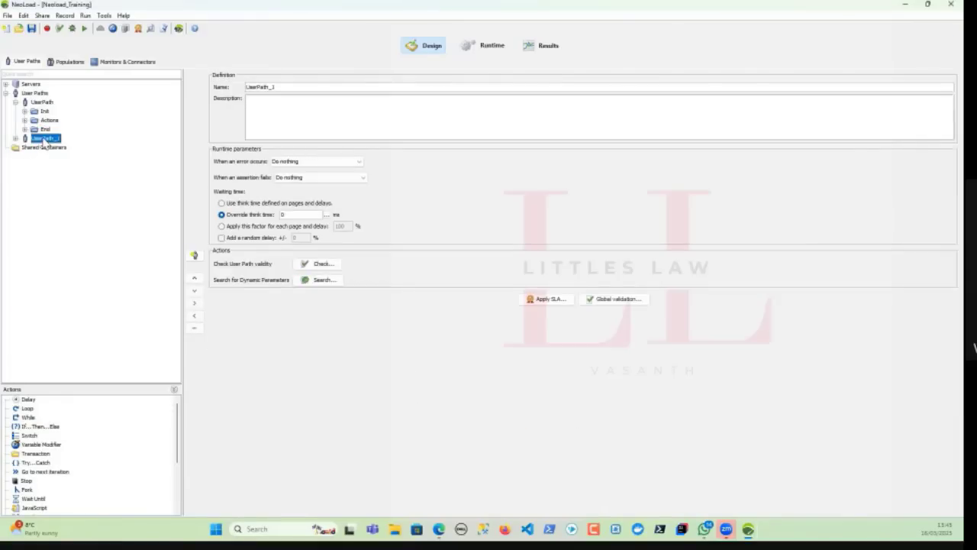
pyautogui.click(194, 328)
pyautogui.click(459, 307)
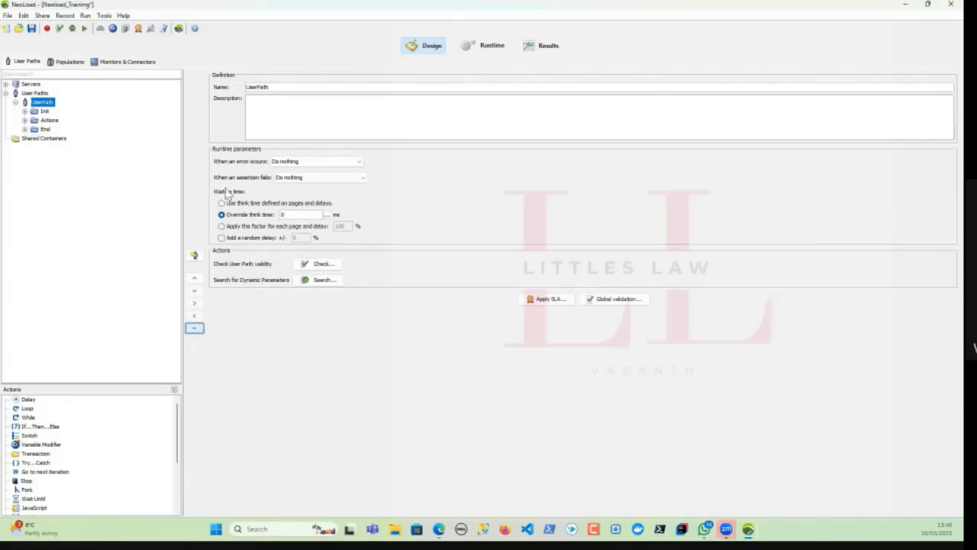
# Start recording a new user path UserPath_1 in Actions with Google Chrome, deleting cookies and clearing the cache, and maximize the browser window
pyautogui.click(47, 28)
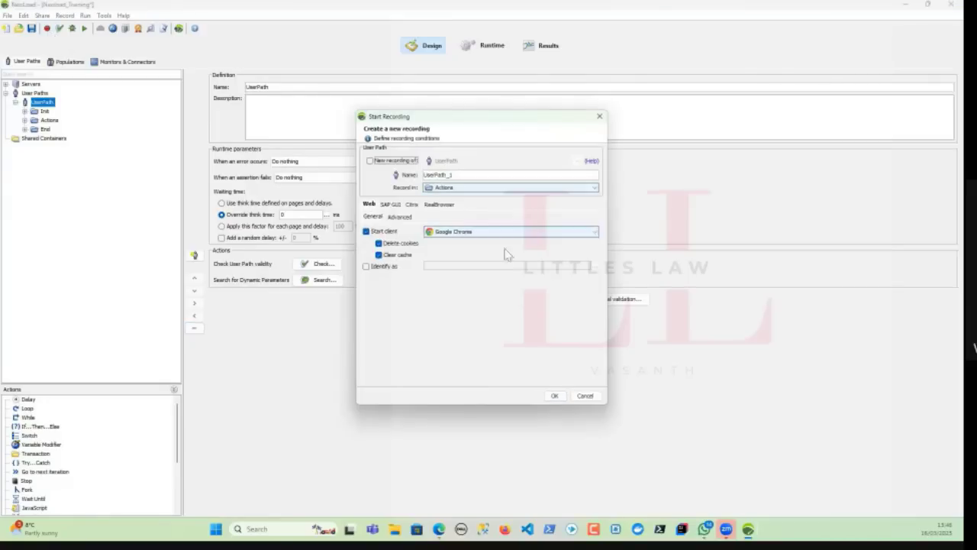
pyautogui.click(555, 396)
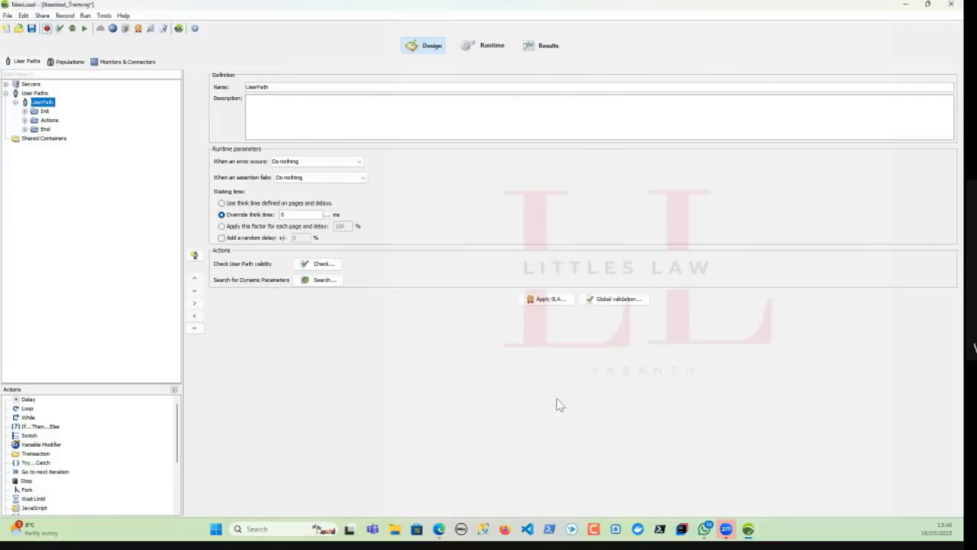
pyautogui.click(465, 289)
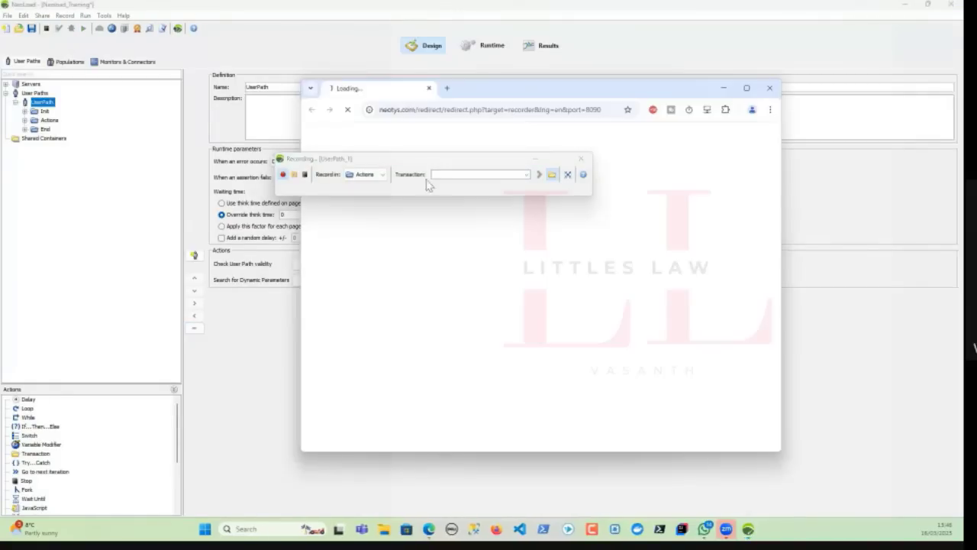
pyautogui.doubleClick(487, 87)
# Name the recorded transaction 01_LandingPage and open petstore.octoperf.com in the recording browser
pyautogui.click(447, 173)
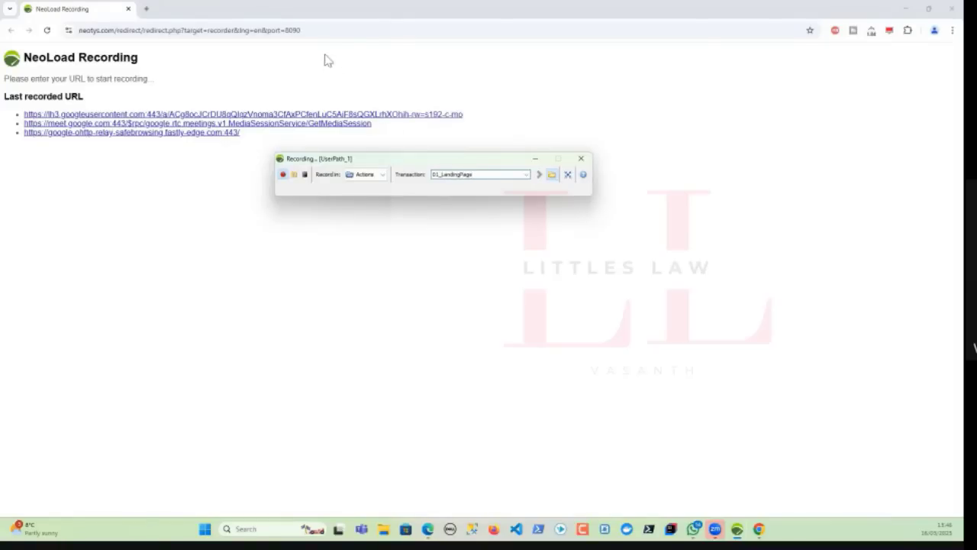
pyautogui.click(319, 31)
pyautogui.write('pet')
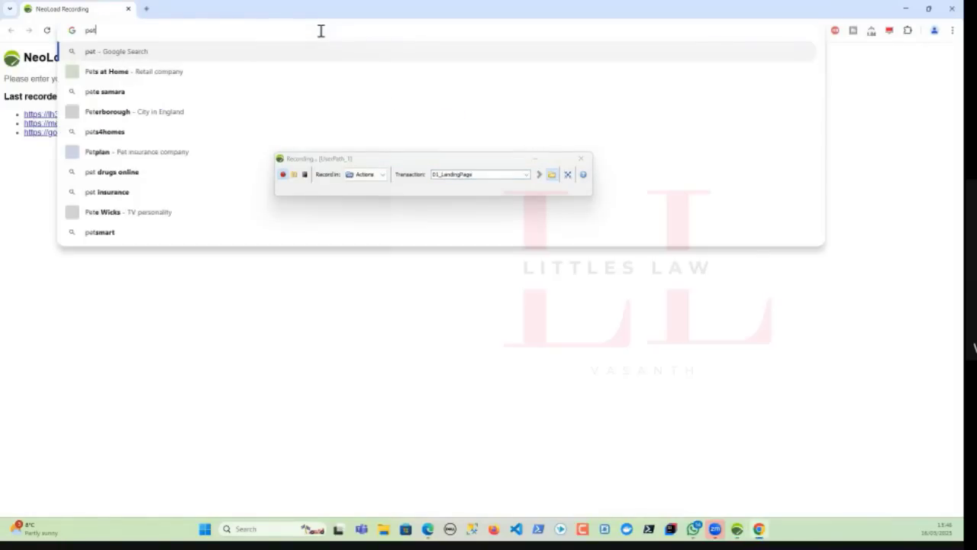
pyautogui.write('store.oct')
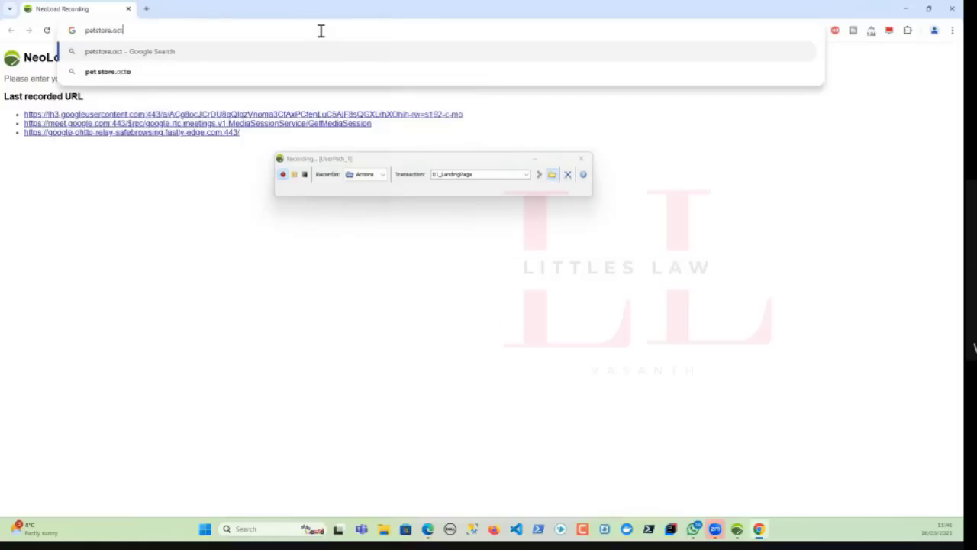
pyautogui.write('oper.f.com')
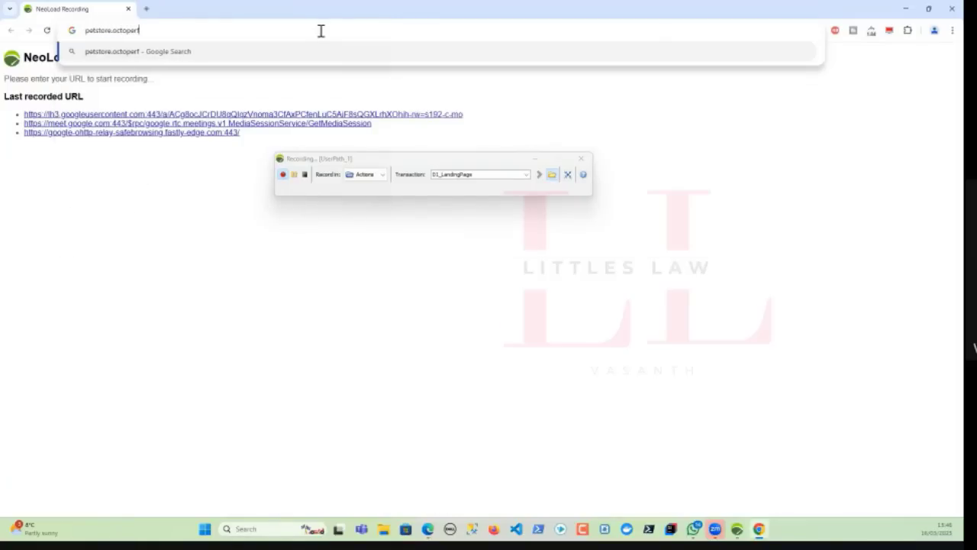
pyautogui.press('Return')
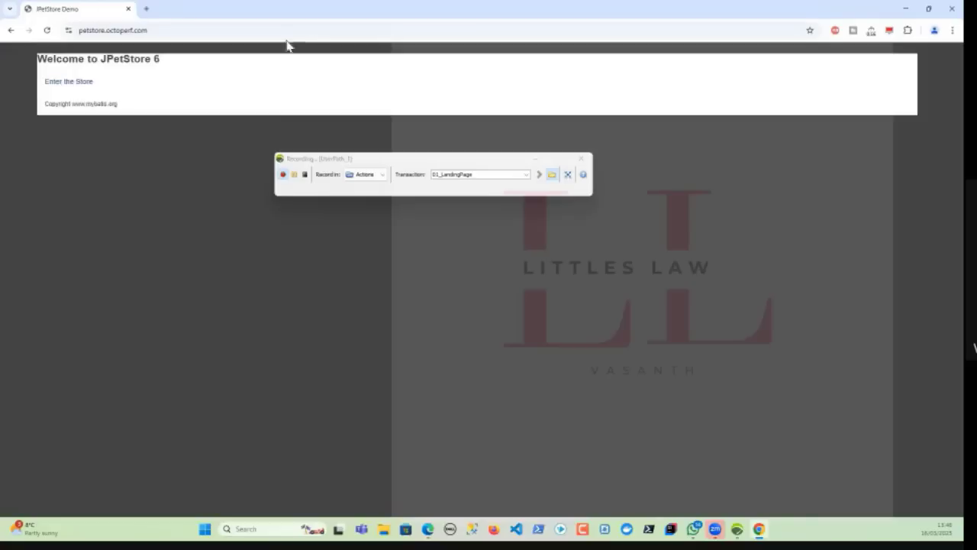
# Set the recording transaction to 02_ClickEnterTheStore and enter the store from the JPetStore welcome page
pyautogui.moveTo(493, 174); pyautogui.dragTo(382, 175)
pyautogui.write('02_ClickEnterTheStore')
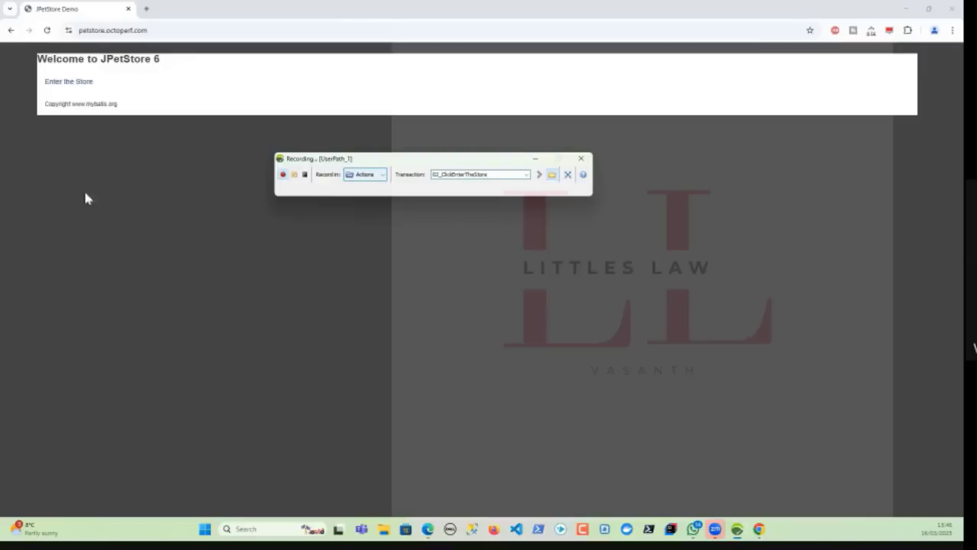
pyautogui.click(84, 82)
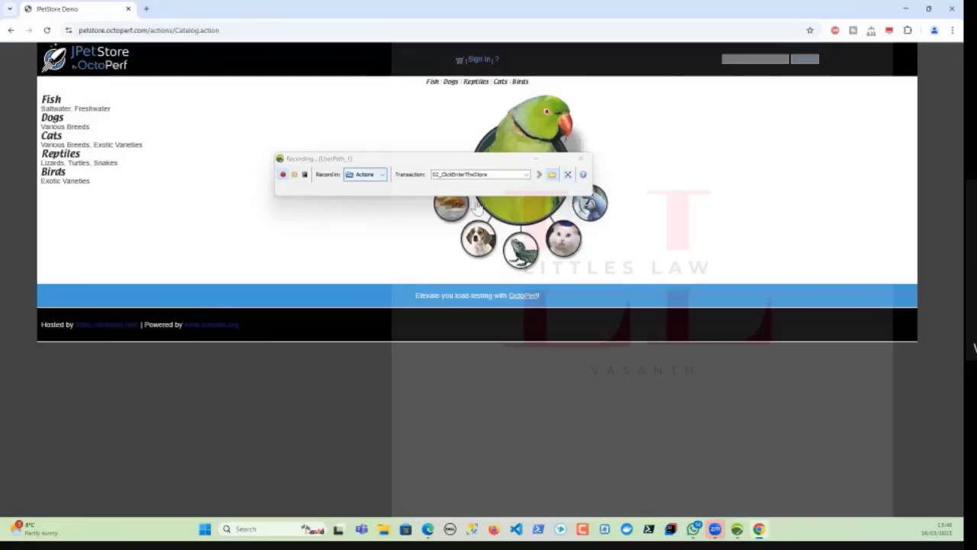
# Set the recording transaction to 03_ClickSignIn and open the JPetStore sign-in page
pyautogui.moveTo(493, 174); pyautogui.dragTo(414, 174)
pyautogui.write('03_ClickS')
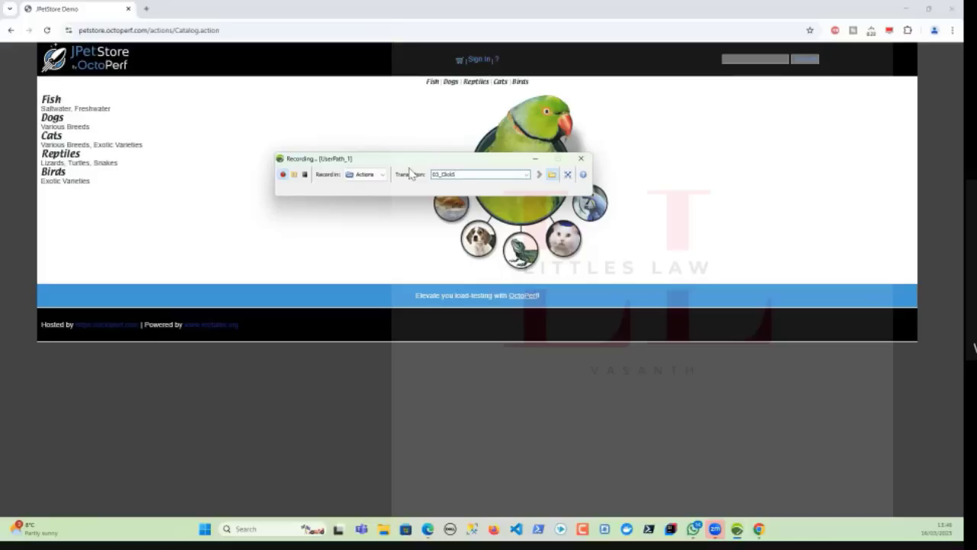
pyautogui.write('ignIn')
pyautogui.click(477, 60)
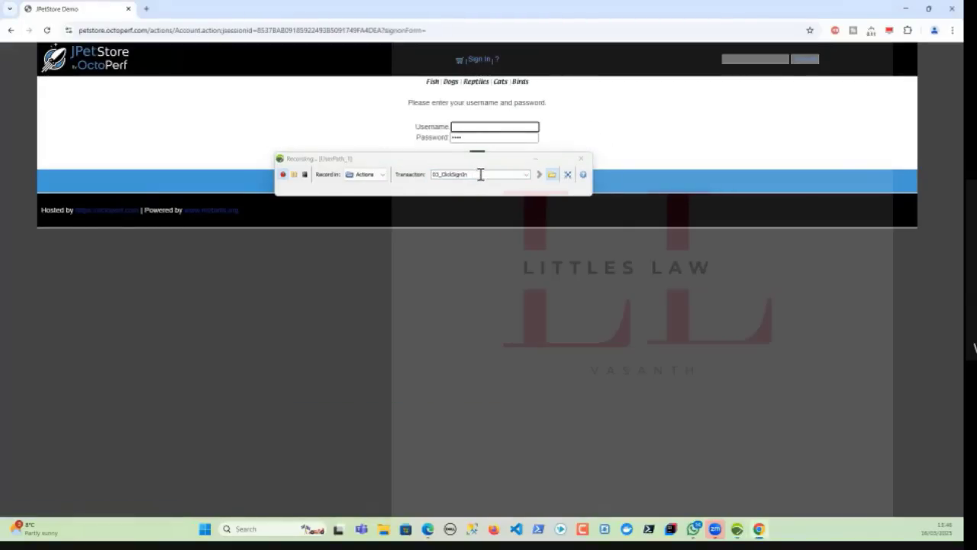
# Set the recording transaction to 04_EnterCredentials&Login
pyautogui.click(479, 174)
pyautogui.write('04_')
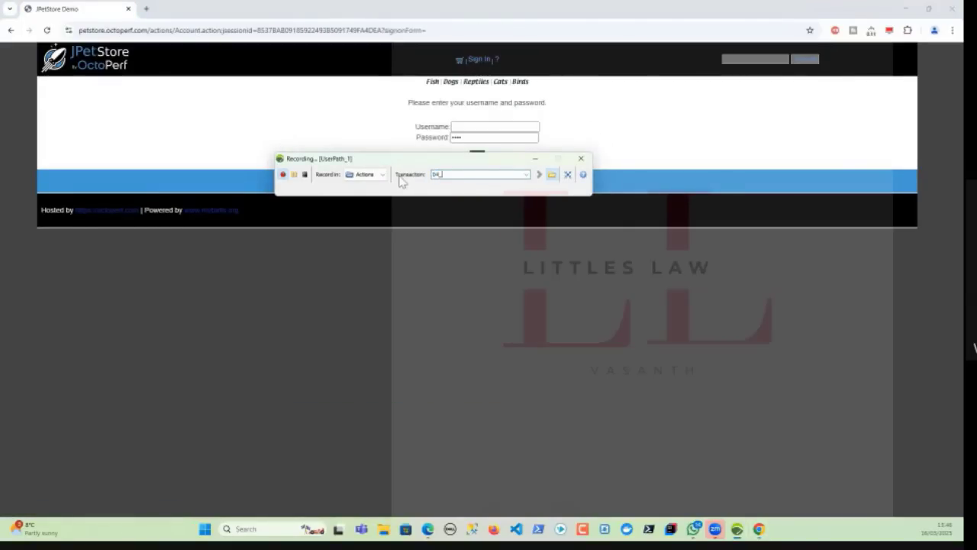
pyautogui.write('EnterCredentials')
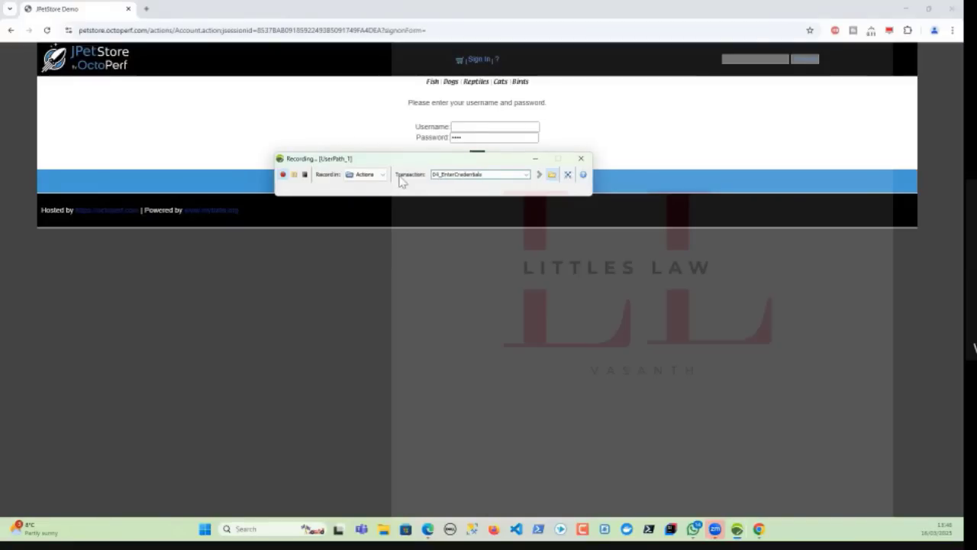
pyautogui.write('&Login')
# Log in to JPetStore with the account username and password, and dismiss the browser's password-change warning
pyautogui.click(479, 125)
pyautogui.write('j2ee')
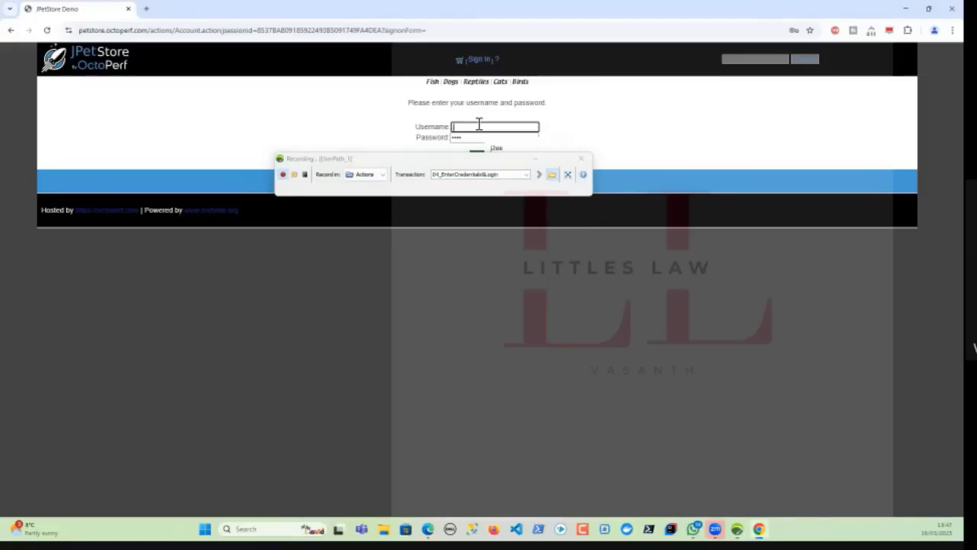
pyautogui.press('Tab')
pyautogui.write('j')
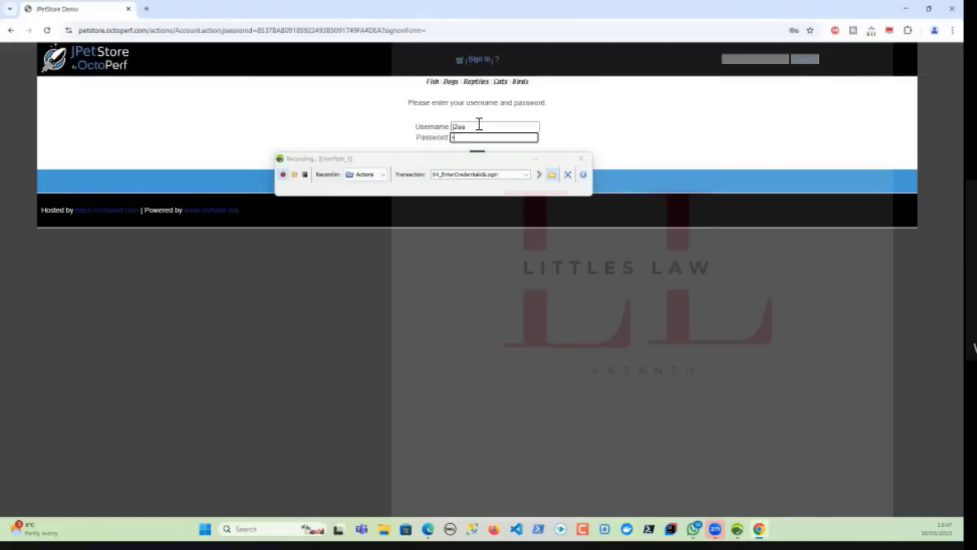
pyautogui.write('2ee')
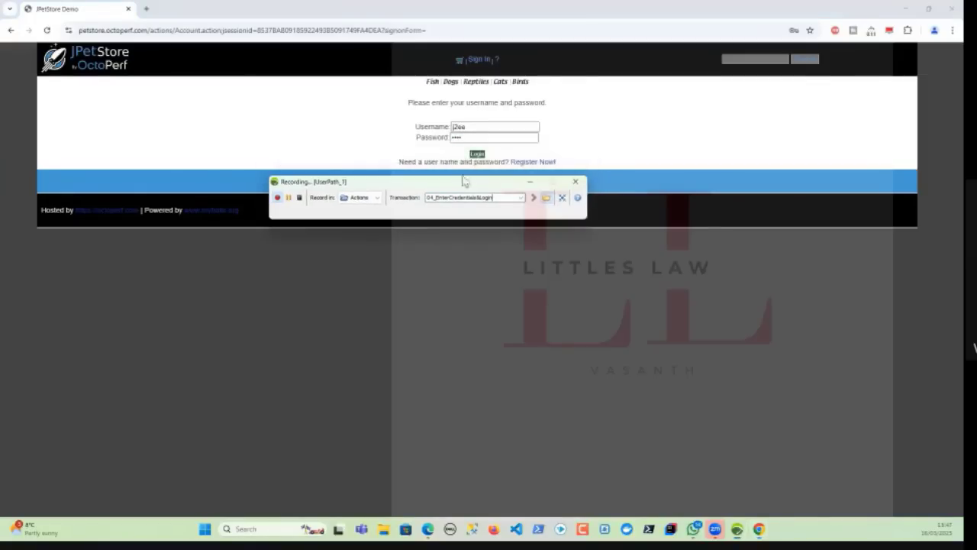
pyautogui.click(479, 156)
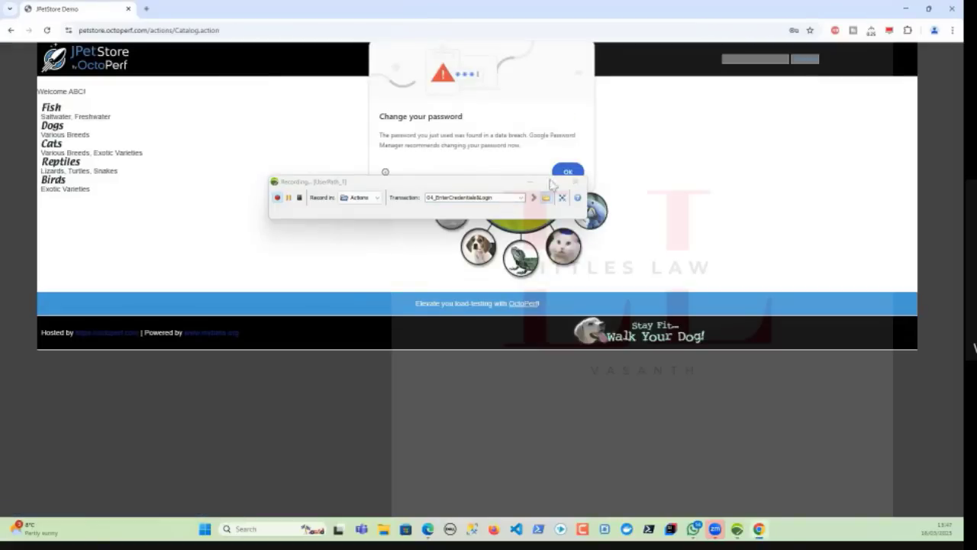
pyautogui.click(569, 171)
# Set the recording transaction to 05_ClickCats and open the Cats category in the store
pyautogui.moveTo(496, 197); pyautogui.dragTo(382, 193)
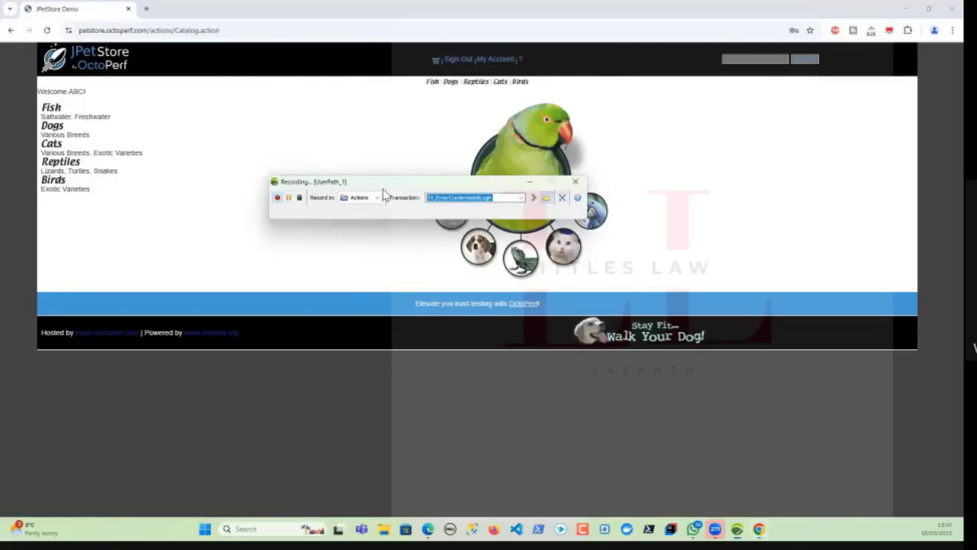
pyautogui.write('05_')
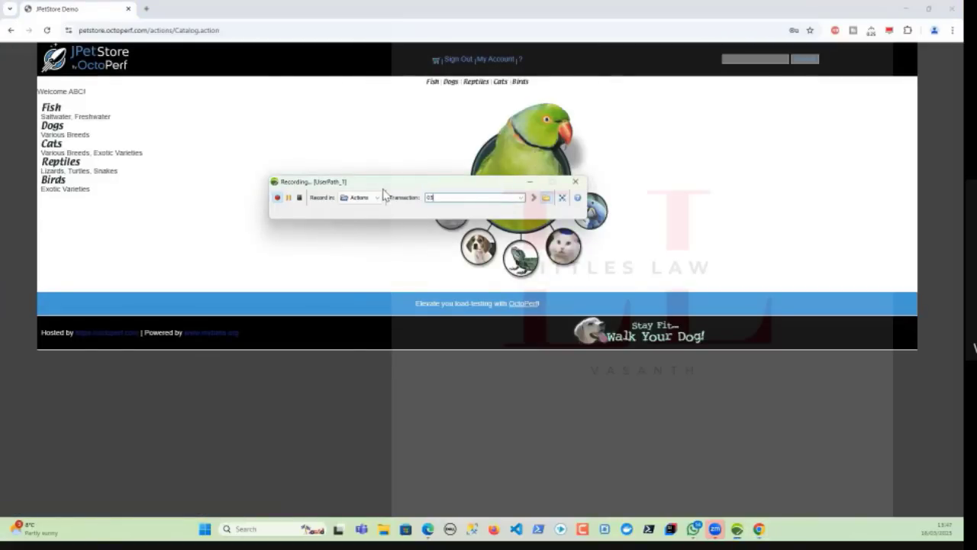
pyautogui.write('Click_CatsCats')
pyautogui.click(501, 82)
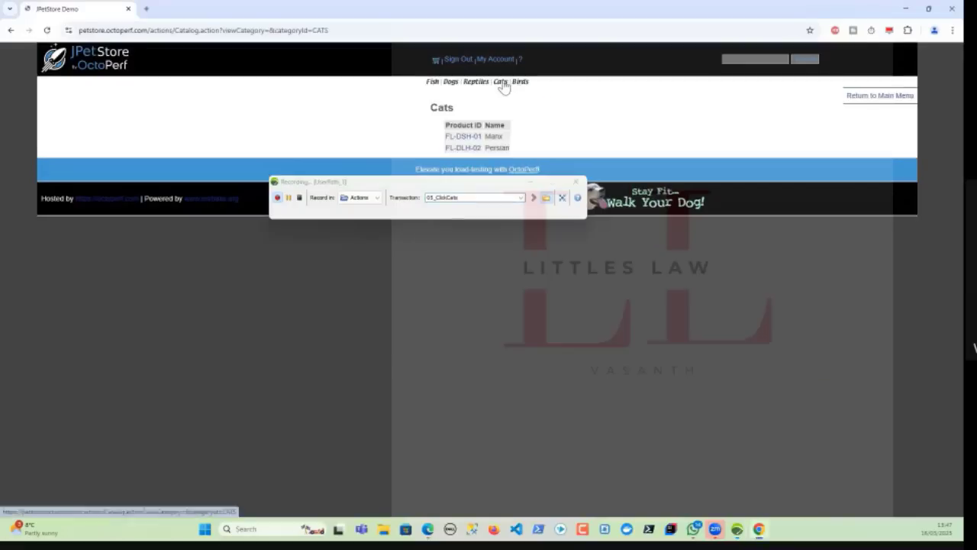
# Set the recording transaction to 06_SelectProduct and open the Manx product FL-DSH-01
pyautogui.click(382, 198)
pyautogui.write('0')
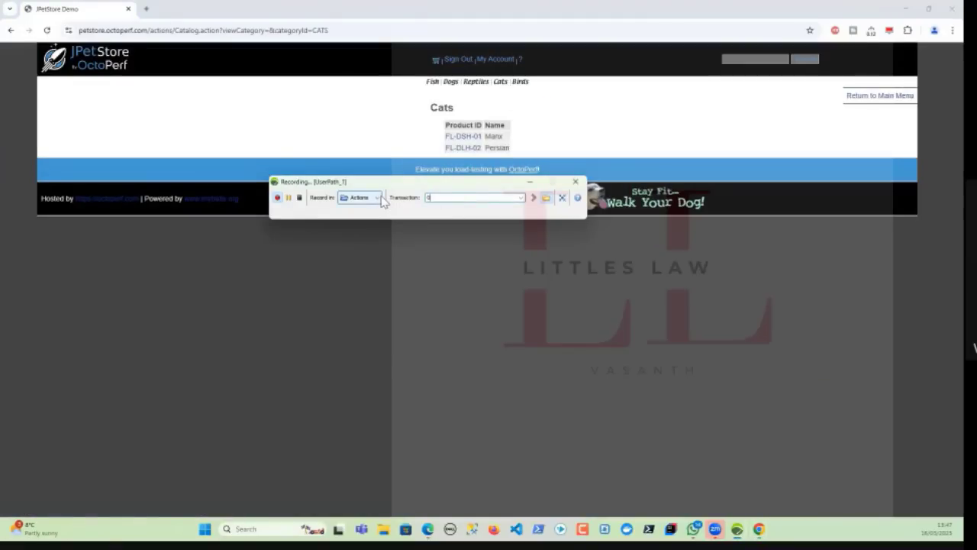
pyautogui.write('6_SelectProduct')
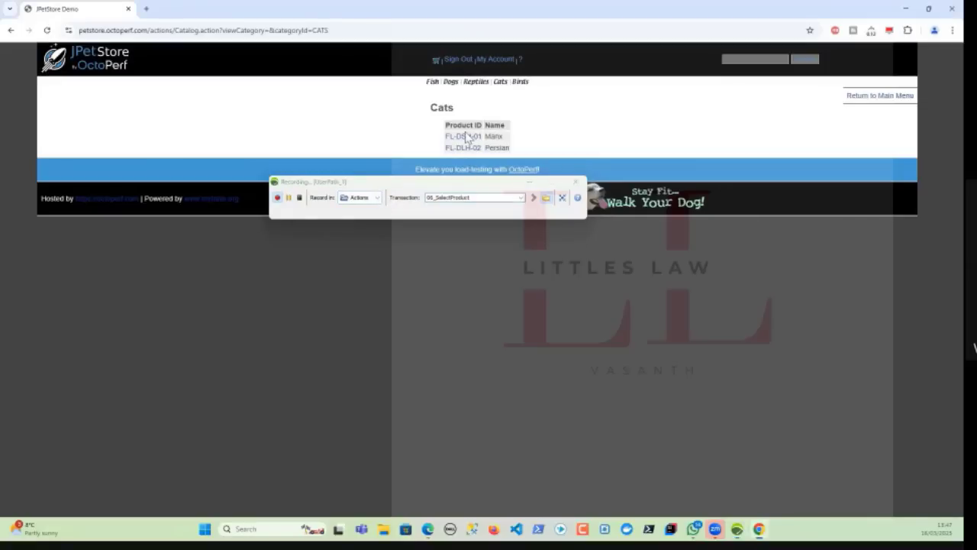
pyautogui.click(463, 136)
# Set the recording transaction to 07_ClickAddToCart and add the Tailless Manx item EST-14 to the cart
pyautogui.click(474, 188)
pyautogui.write('07_Click')
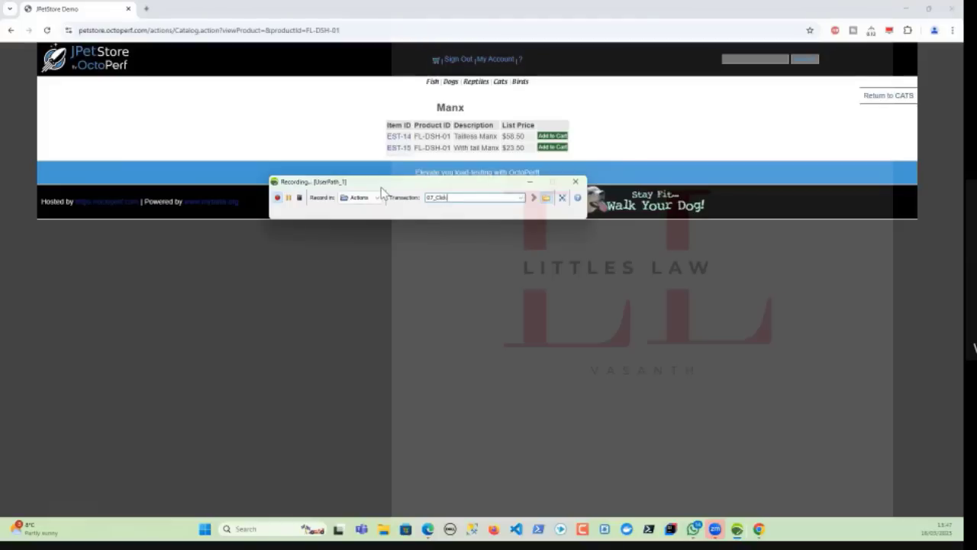
pyautogui.write('AddToCart')
pyautogui.click(547, 138)
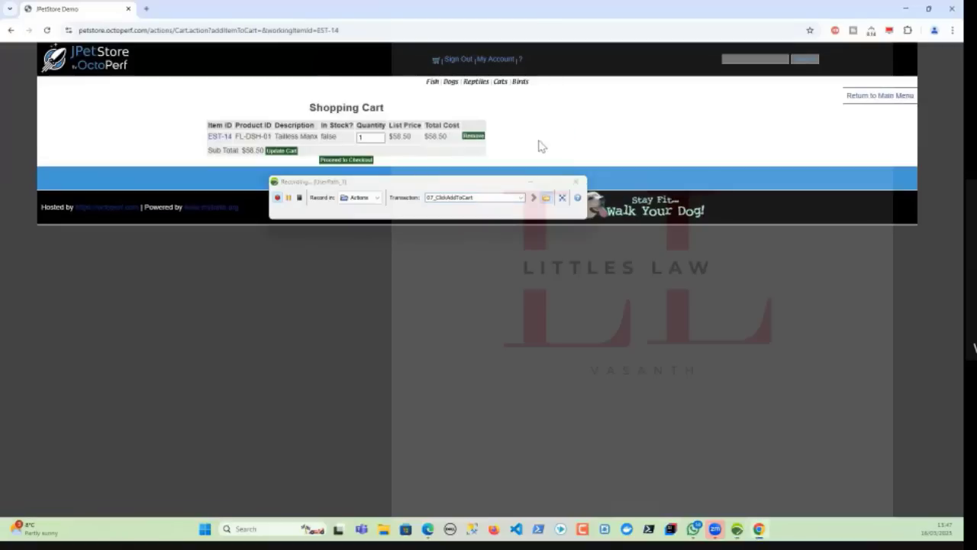
# Set the recording transaction to 08_ClickProceedToCheckout and proceed from the shopping cart to checkout
pyautogui.moveTo(484, 197); pyautogui.dragTo(372, 200)
pyautogui.write('08_')
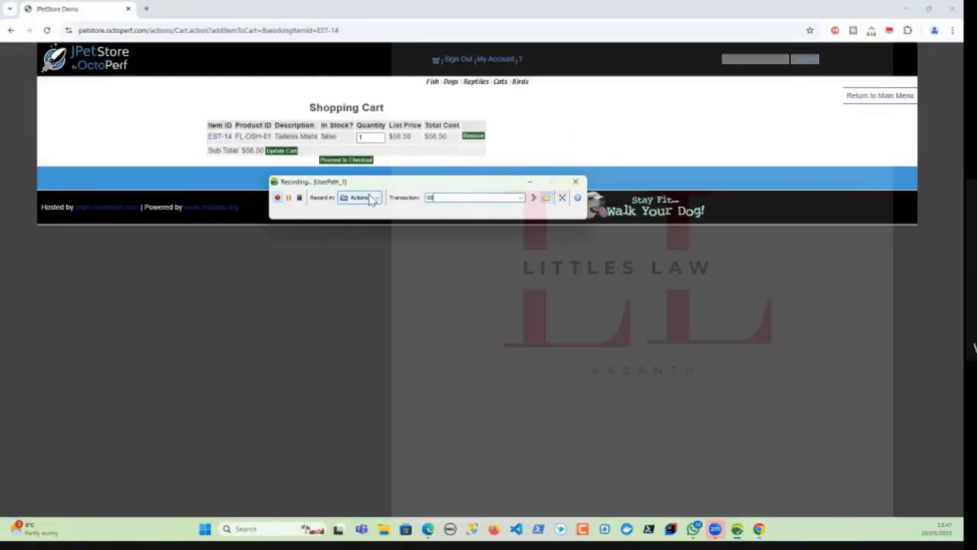
pyautogui.write('ClickPr')
pyautogui.write('oceedToCheckout')
pyautogui.click(344, 161)
# Set the recording transaction to 09_ClickContinue and submit the prefilled payment and billing details form
pyautogui.moveTo(491, 195); pyautogui.dragTo(359, 189)
pyautogui.write('09')
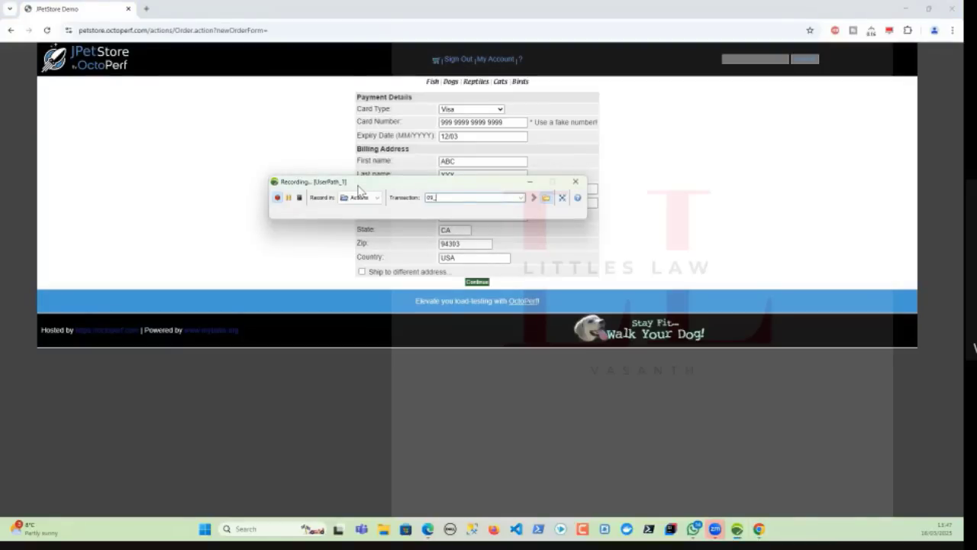
pyautogui.write('_ClickContinue')
pyautogui.click(478, 282)
# Set the recording transaction to 10_ClickConfirm and confirm the order
pyautogui.click(397, 200)
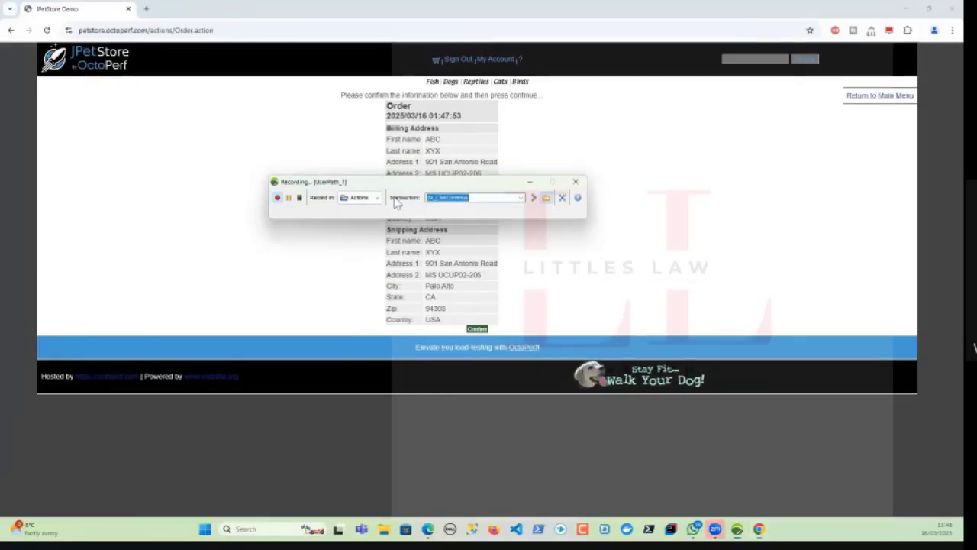
pyautogui.write('10_ClickConfirm')
pyautogui.click(478, 330)
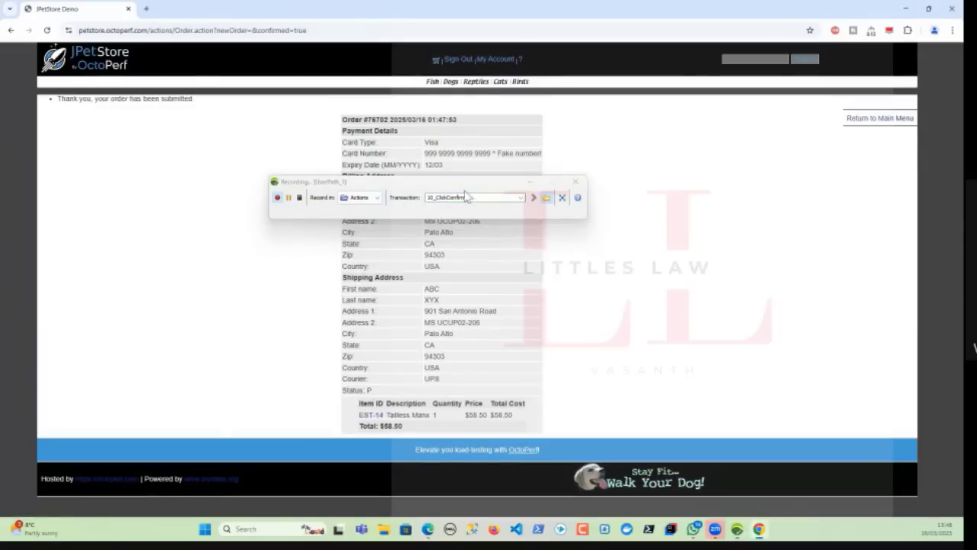
# Record the JPetStore sign-out as transaction 11_Signout and stop the recording
pyautogui.click(404, 200)
pyautogui.write('11_')
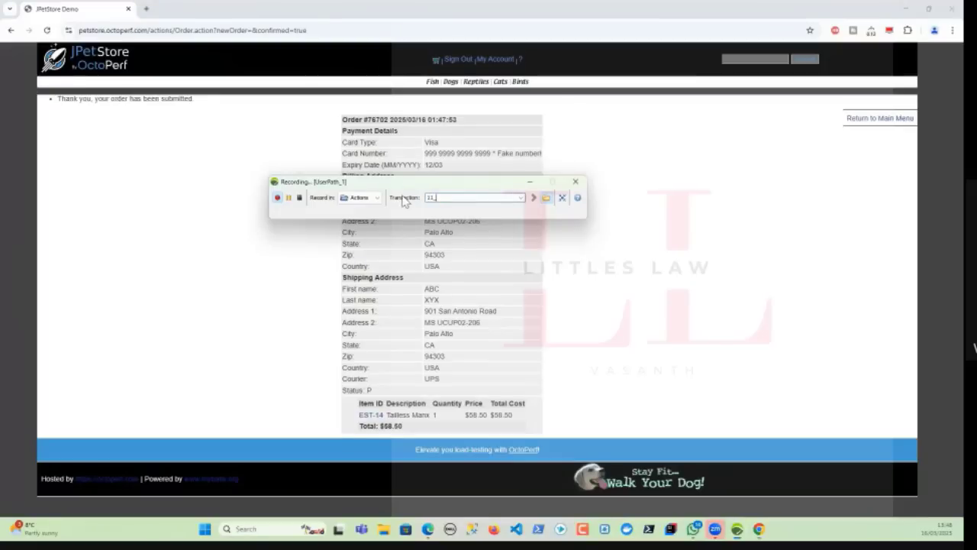
pyautogui.write('Signout')
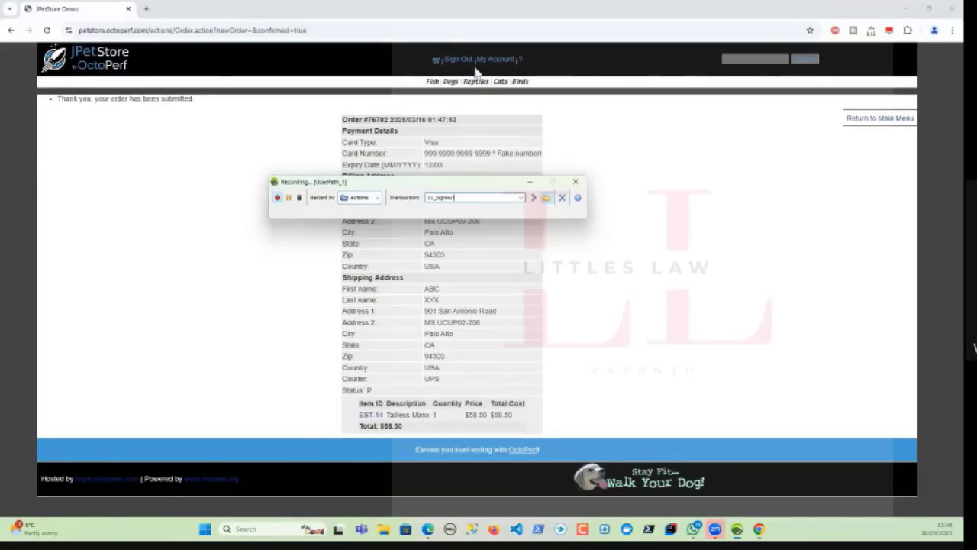
pyautogui.click(459, 60)
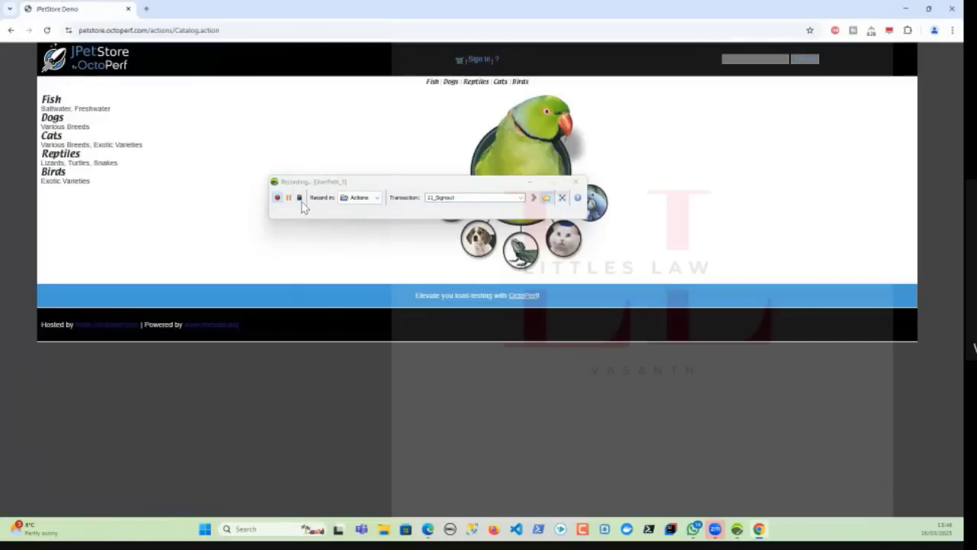
pyautogui.click(299, 198)
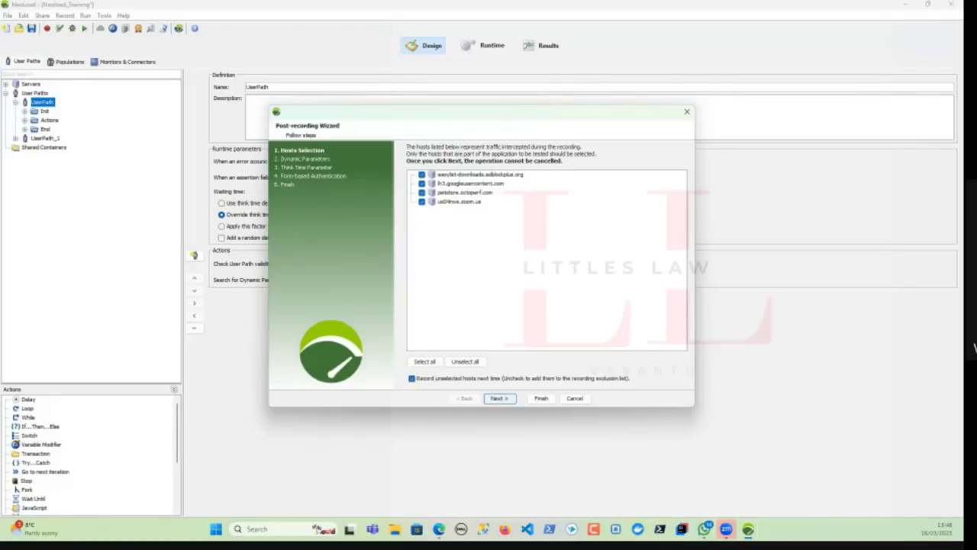
# Keep only petstore.octoperf.com among the recorded hosts and turn off recording of unselected hosts next time
pyautogui.hotkey('alt', 'Tab')
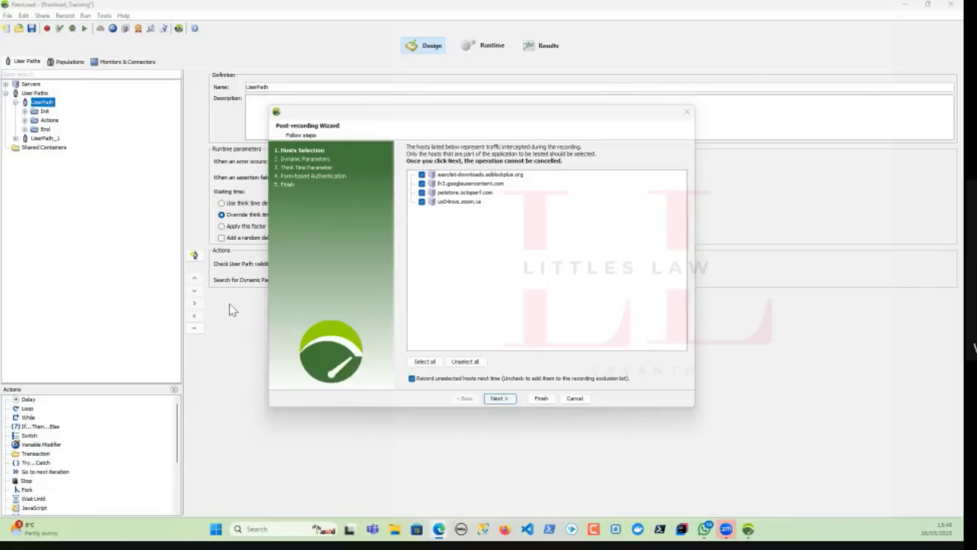
pyautogui.click(422, 201)
pyautogui.click(422, 184)
pyautogui.click(422, 175)
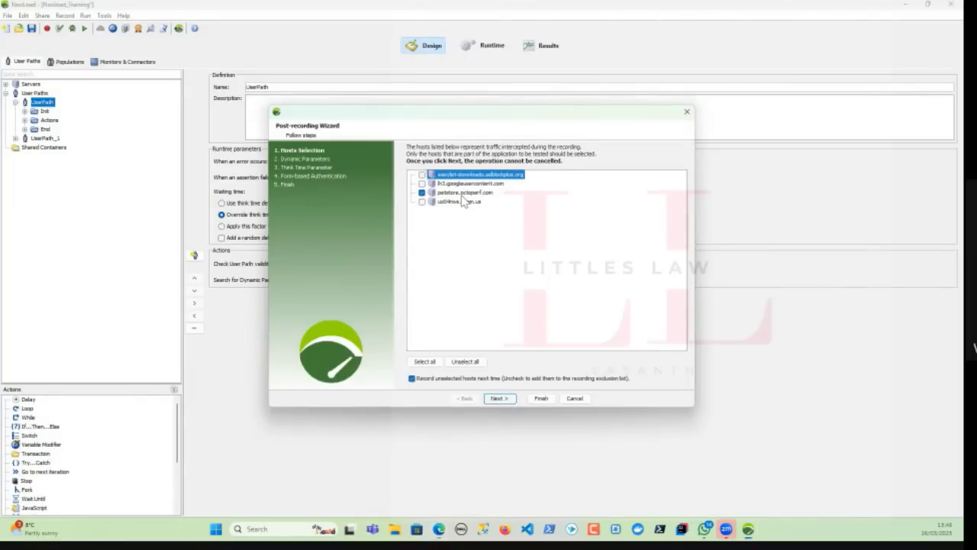
pyautogui.click(413, 378)
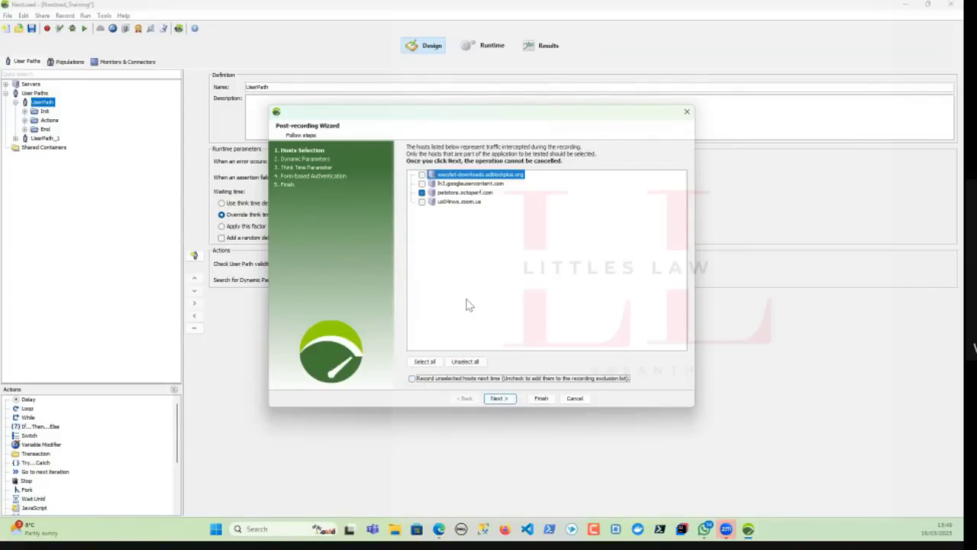
pyautogui.click(501, 400)
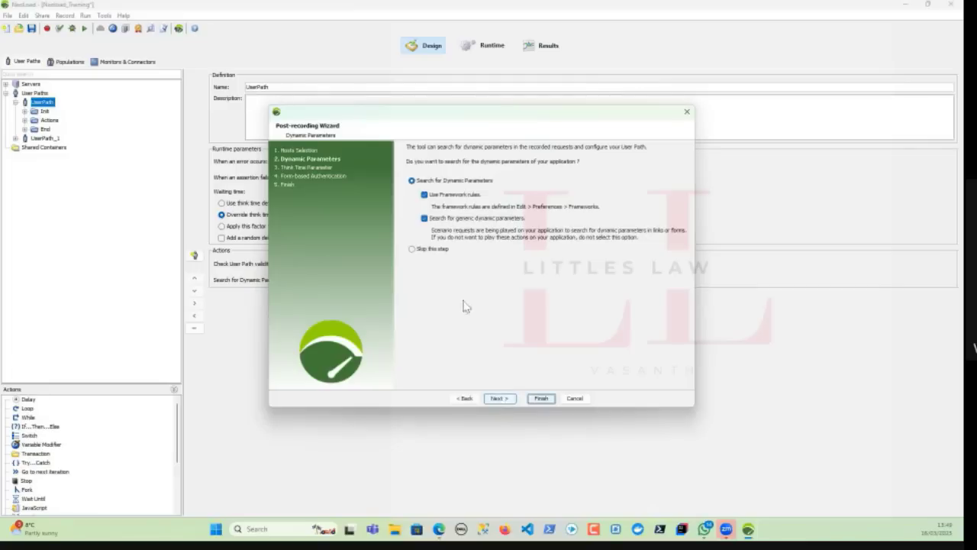
# Search for dynamic parameters using framework rules and generic detection, and apply the changes to the recorded requests
pyautogui.click(499, 400)
pyautogui.click(499, 400)
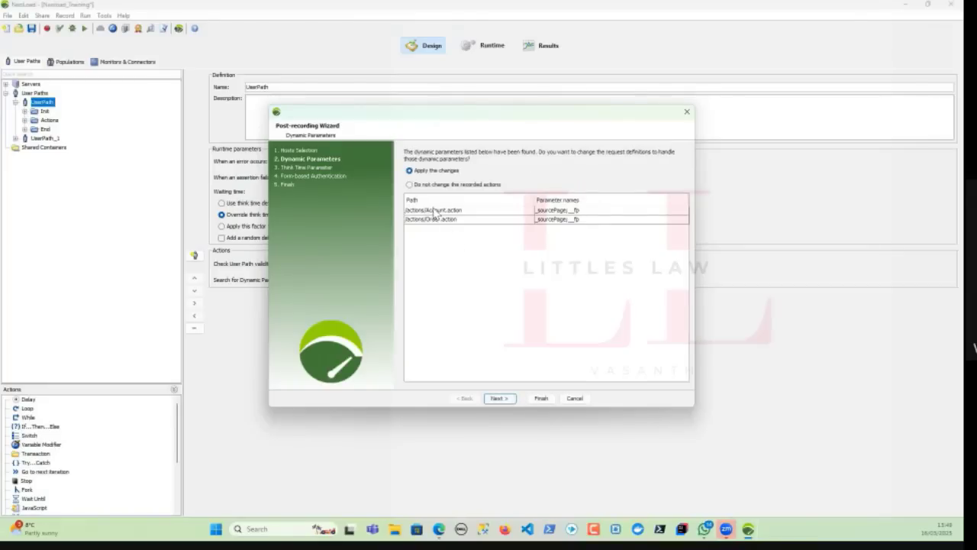
pyautogui.click(498, 397)
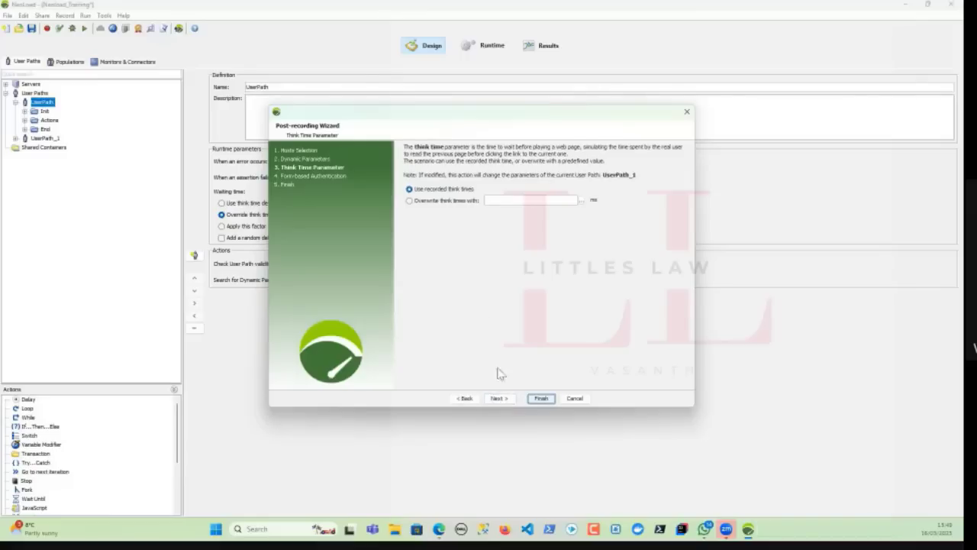
# Overwrite the recorded think times with 0 ms in the post-recording wizard
pyautogui.click(436, 201)
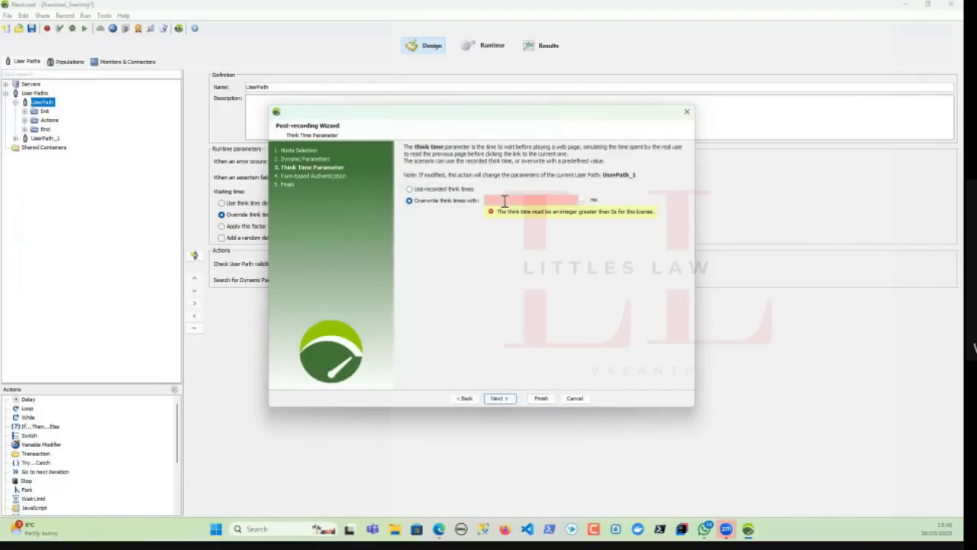
pyautogui.write('0')
pyautogui.click(500, 398)
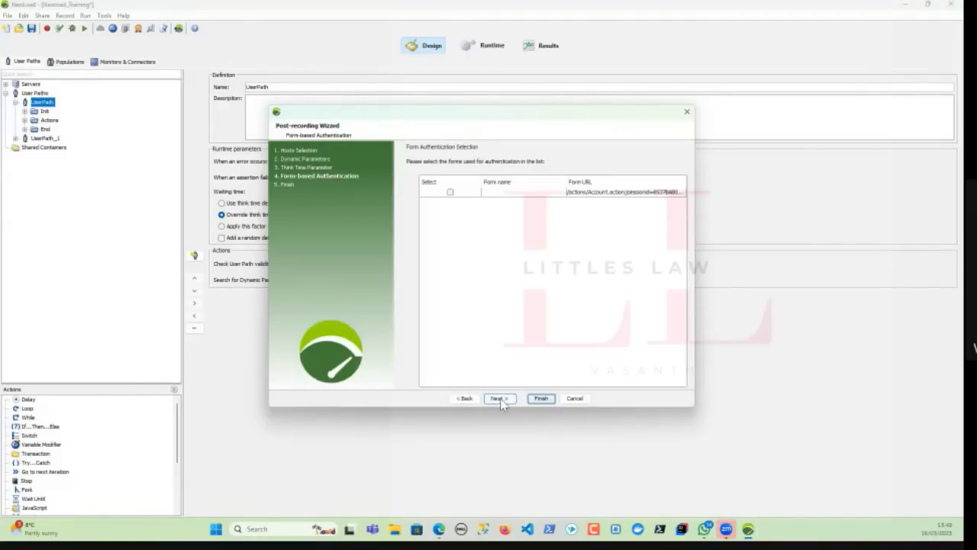
# Select the account form for authentication with the recorded account, finish the post-recording wizard and save the project
pyautogui.click(450, 191)
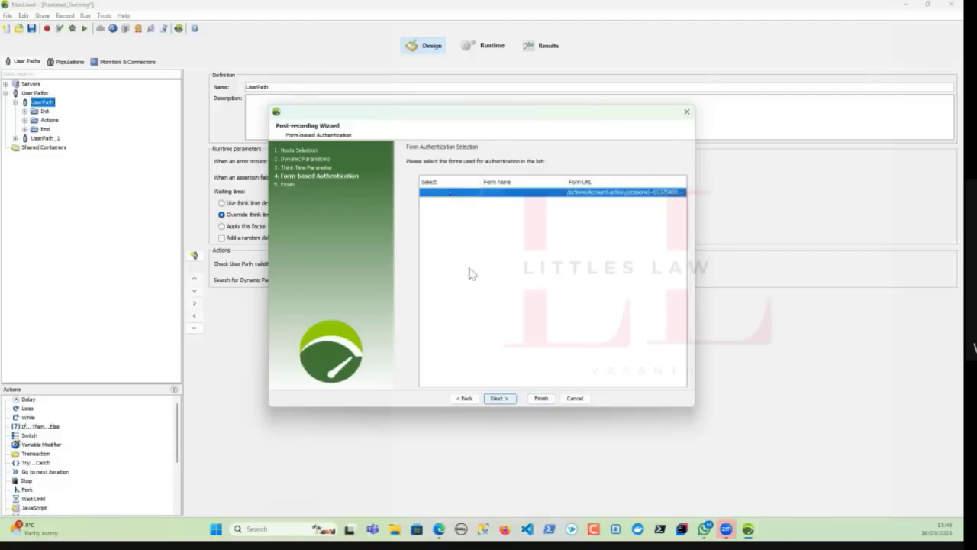
pyautogui.click(499, 397)
pyautogui.click(500, 398)
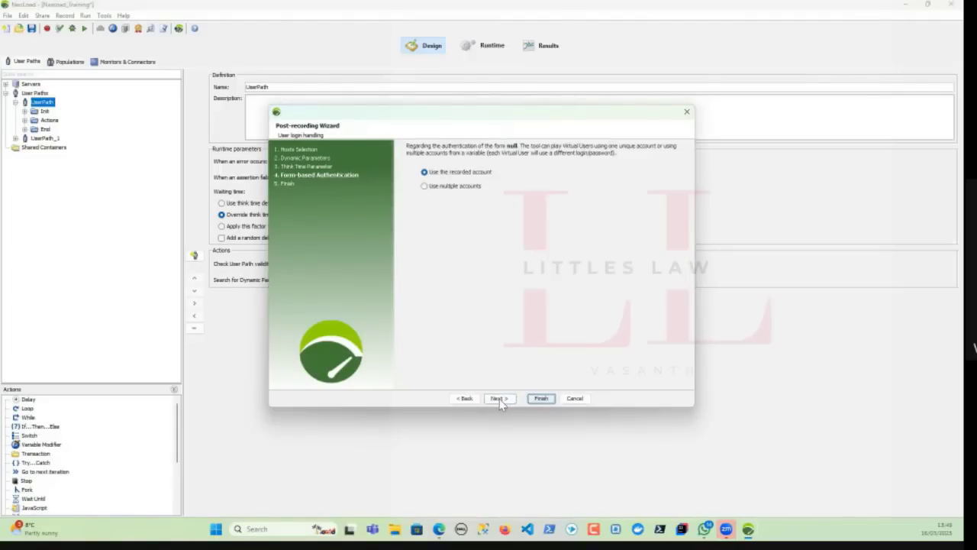
pyautogui.click(500, 398)
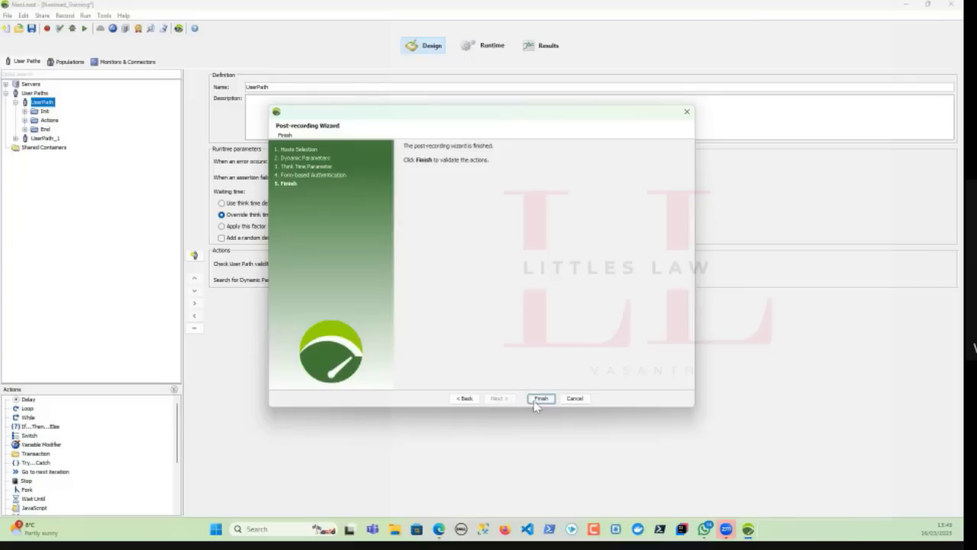
pyautogui.click(536, 400)
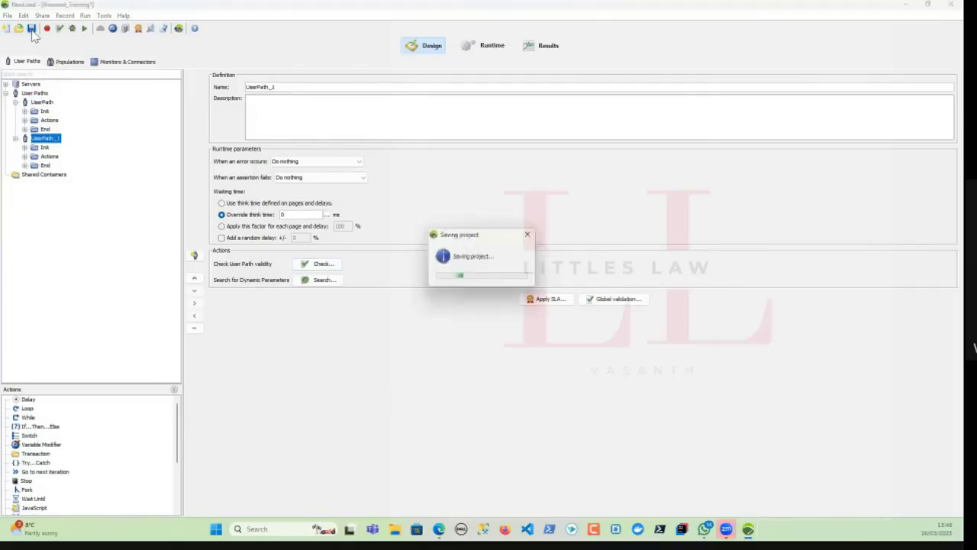
# Run the validity check on UserPath_1
pyautogui.click(48, 157)
pyautogui.click(59, 28)
pyautogui.click(124, 43)
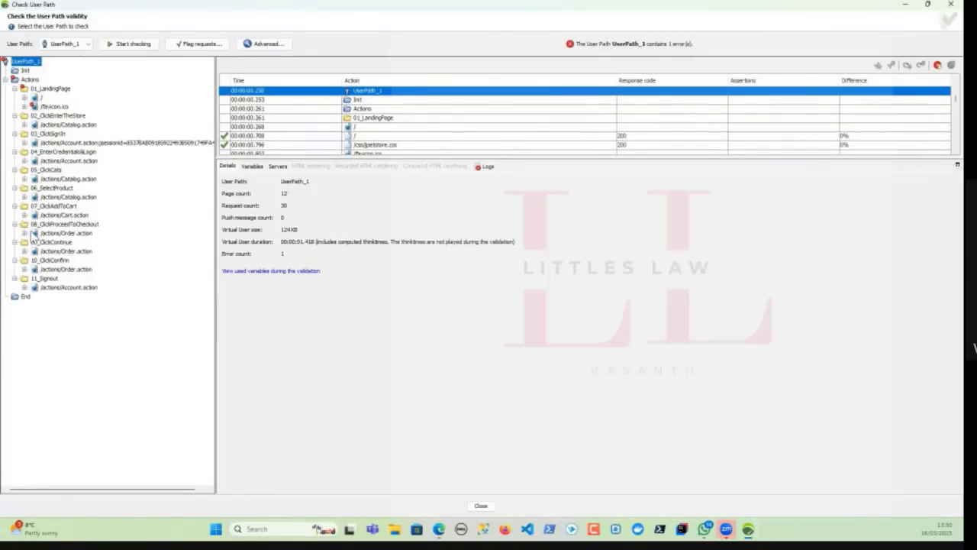
pyautogui.hotkey('alt', 'Tab')
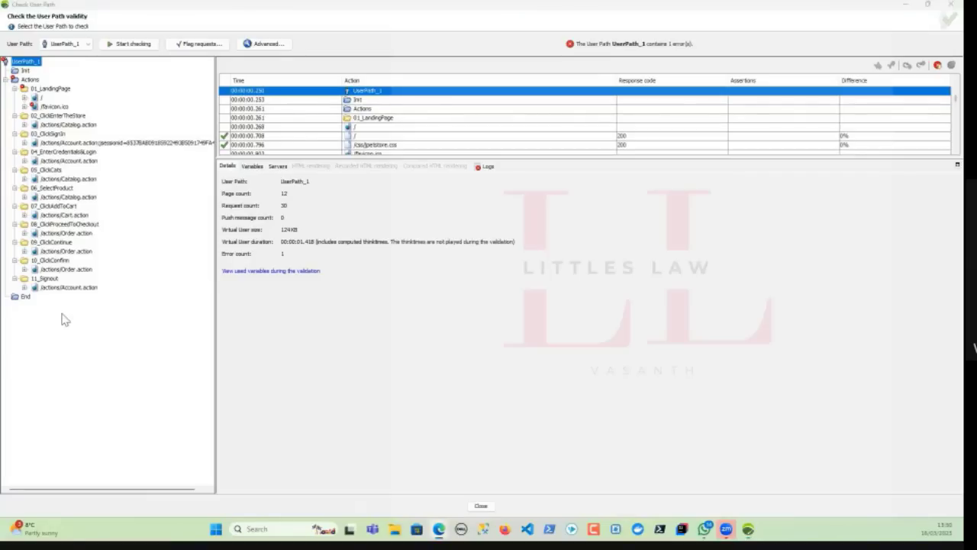
# Locate the 10_ClickConfirm transaction in the design and examine the element types that can be inserted after it or as its child
pyautogui.click(52, 261)
pyautogui.rightClick(51, 262)
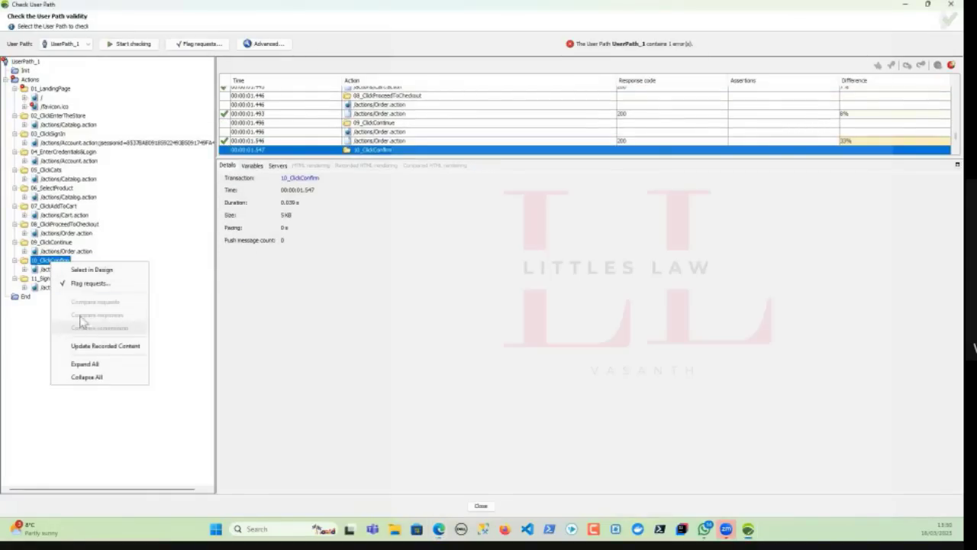
pyautogui.click(65, 270)
pyautogui.rightClick(61, 252)
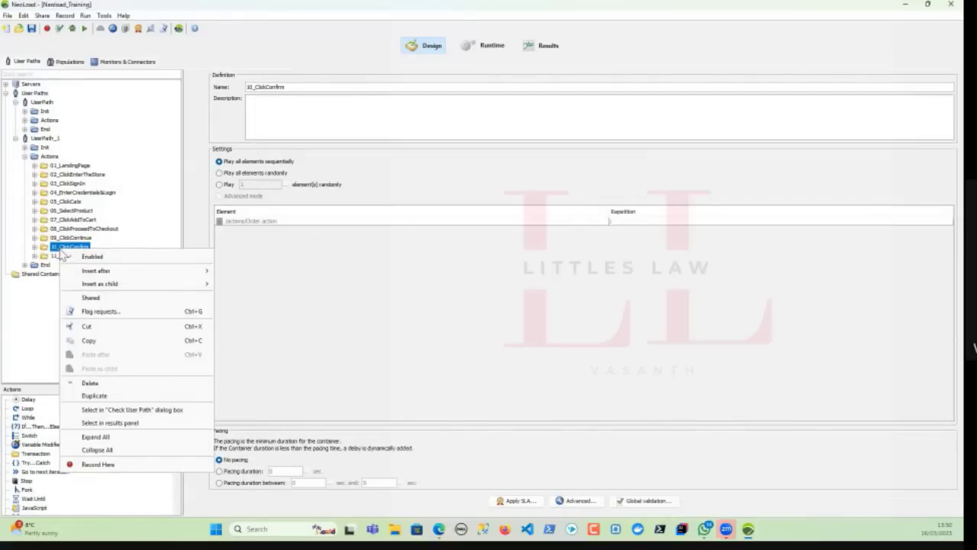
pyautogui.moveTo(98, 271)
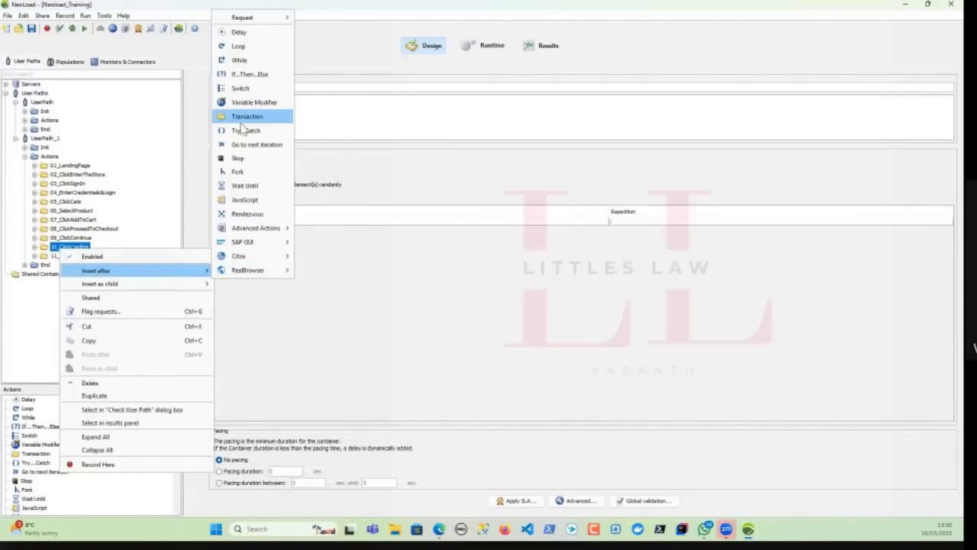
pyautogui.moveTo(257, 18)
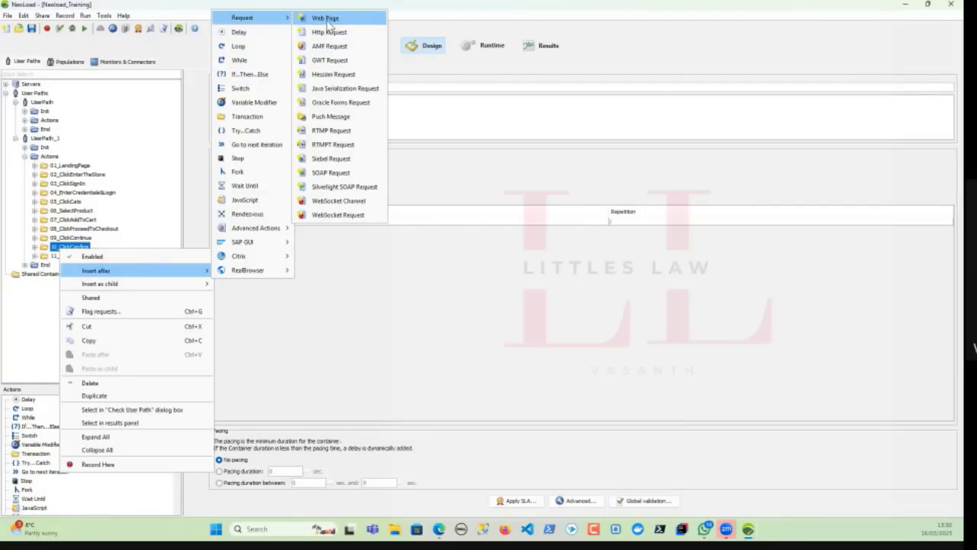
pyautogui.moveTo(174, 286)
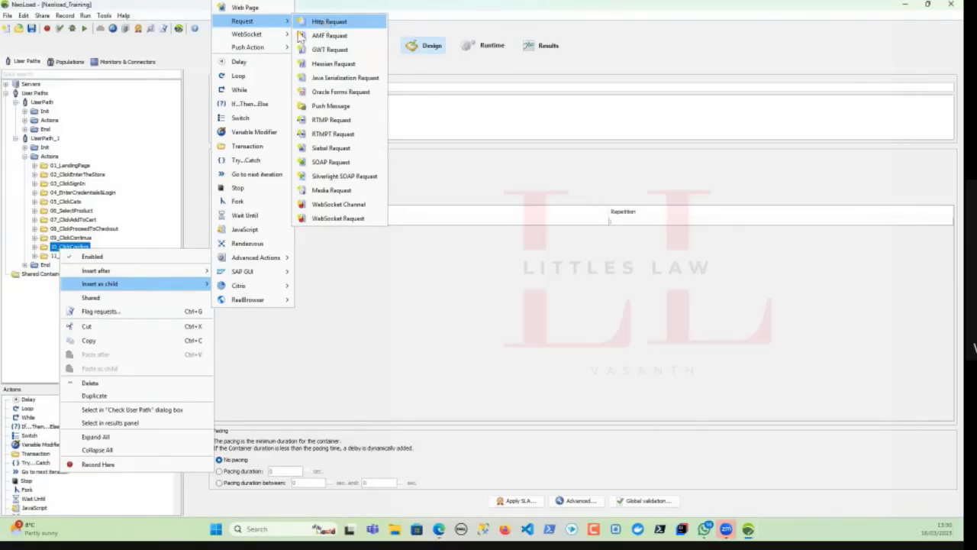
pyautogui.moveTo(275, 48)
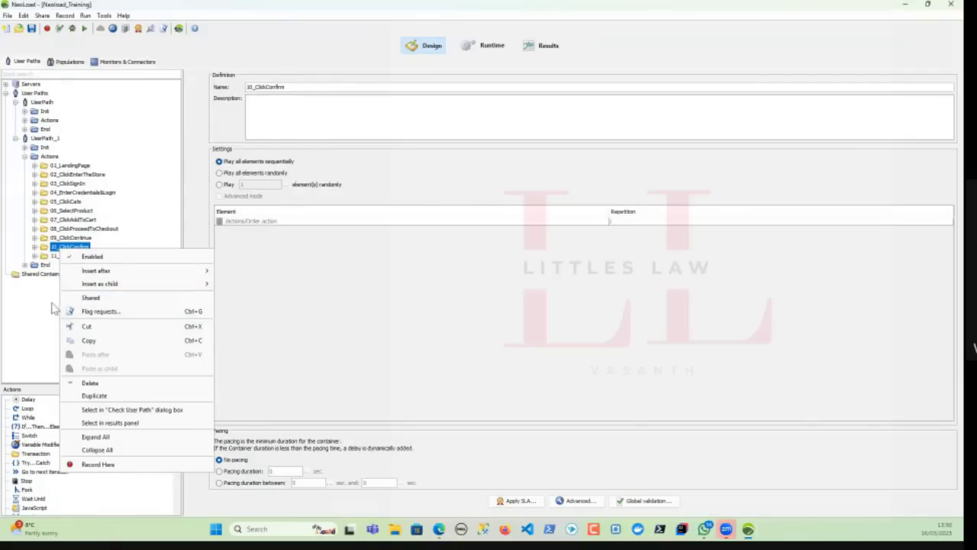
pyautogui.moveTo(128, 287)
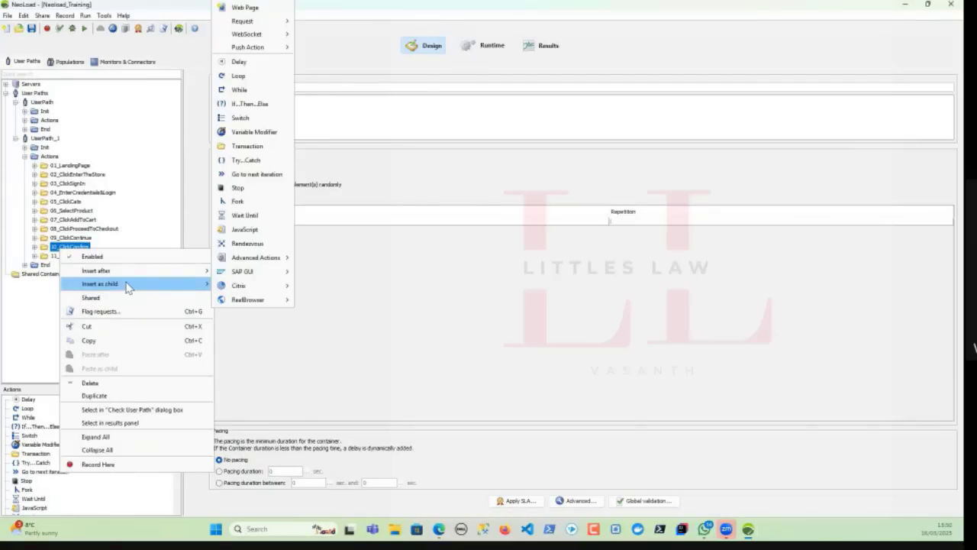
pyautogui.click(40, 310)
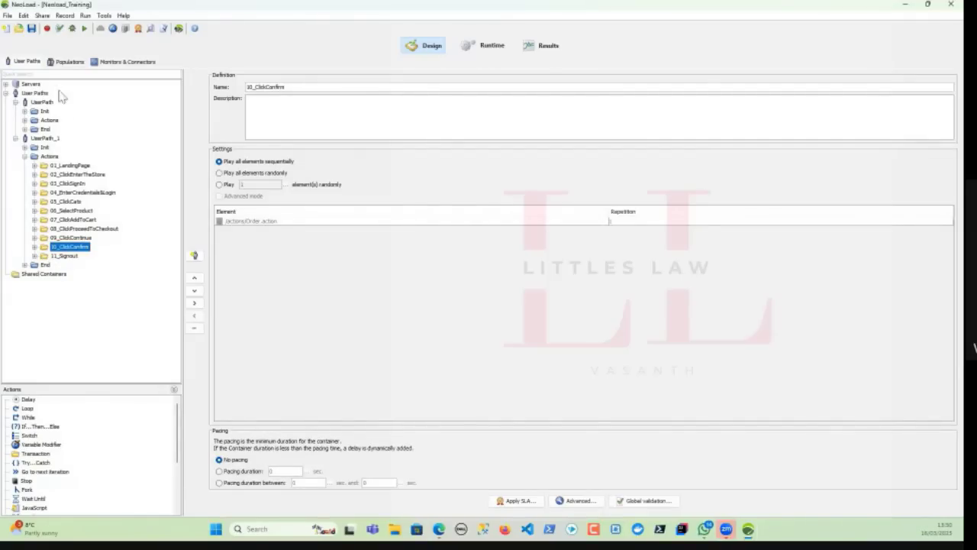
# Return to the validity check and inspect the /actions/Order.action response under 10_ClickConfirm for the order submission message
pyautogui.click(58, 28)
pyautogui.click(34, 269)
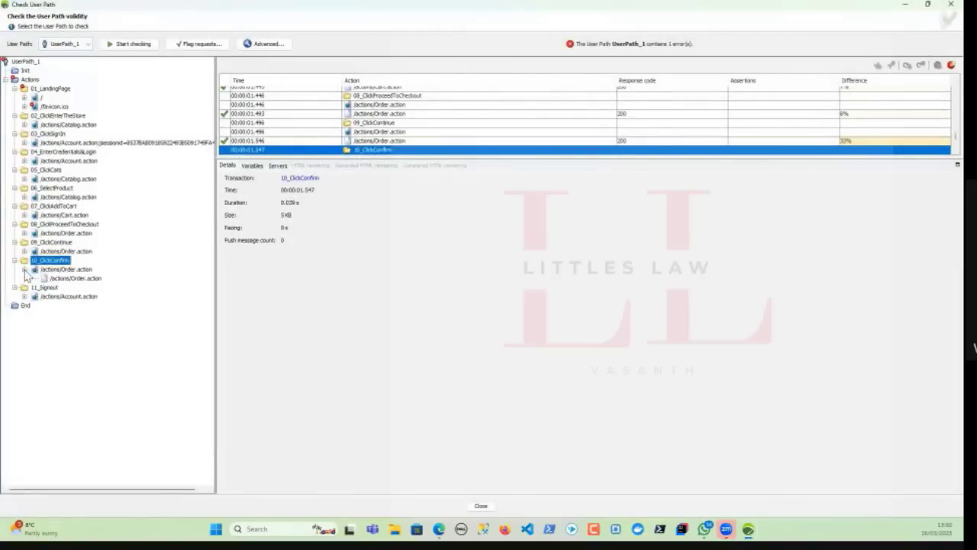
pyautogui.click(66, 279)
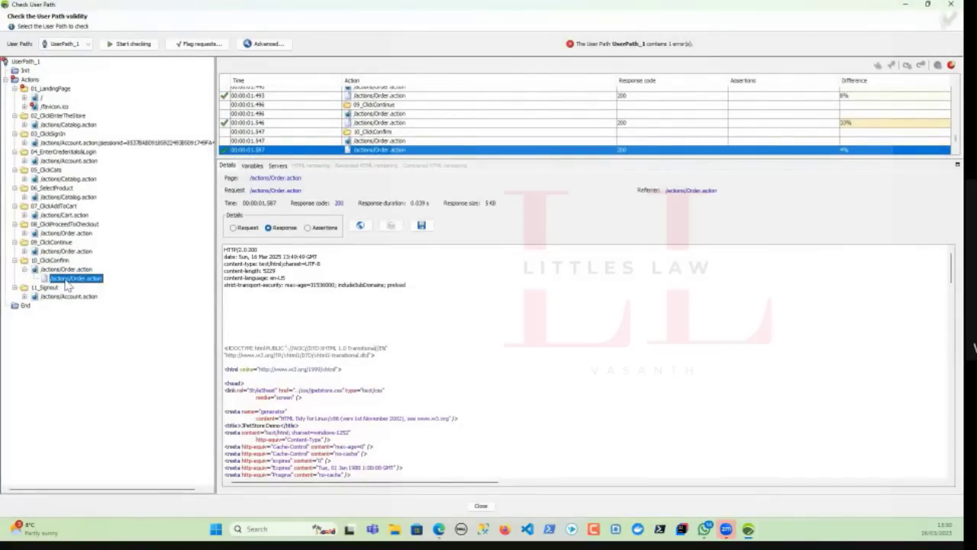
pyautogui.scroll(-5, 302, 378)
pyautogui.scroll(-2, 305, 376)
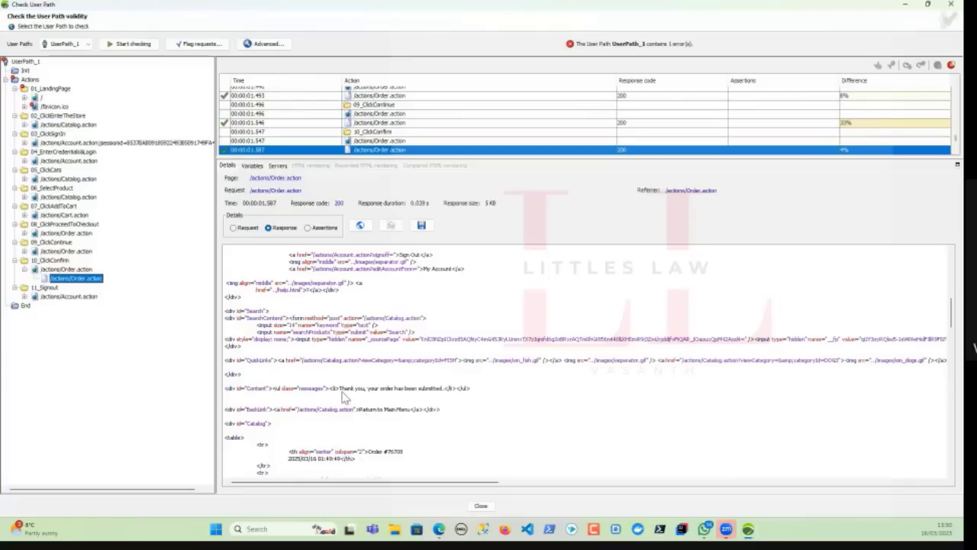
pyautogui.moveTo(341, 390); pyautogui.dragTo(446, 391)
# Locate the failing /favicon.ico request of 01_LandingPage in the design, disable its page and save the project
pyautogui.click(24, 106)
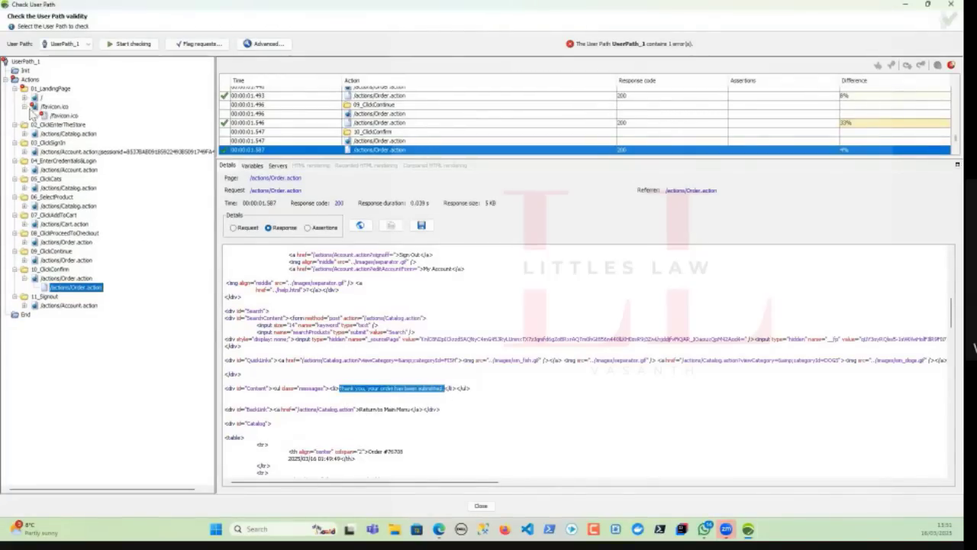
pyautogui.click(60, 116)
pyautogui.rightClick(58, 116)
pyautogui.click(98, 123)
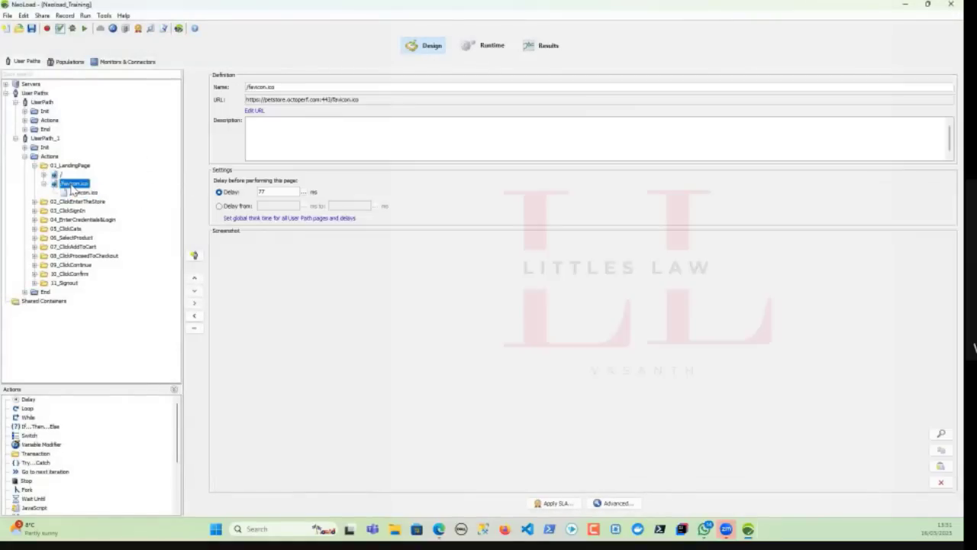
pyautogui.rightClick(71, 186)
pyautogui.click(89, 192)
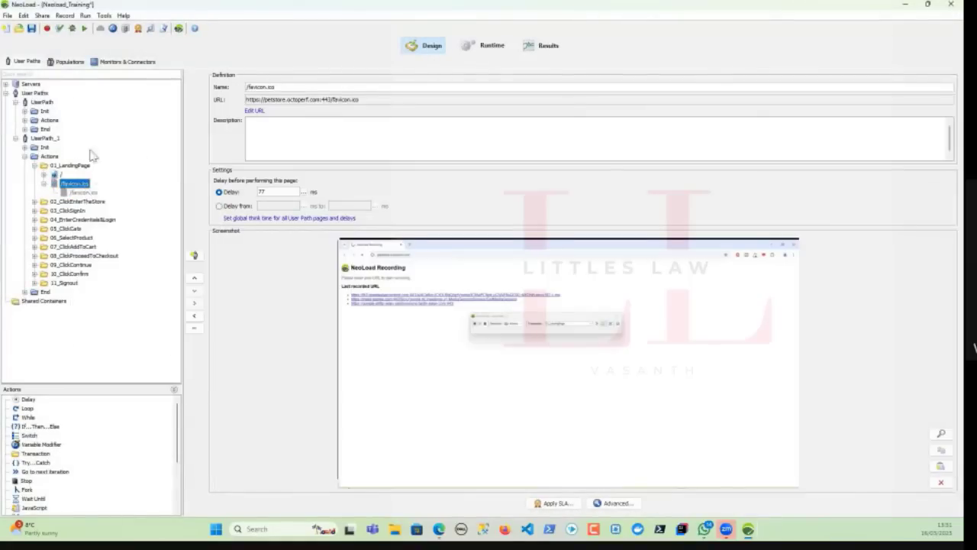
pyautogui.click(32, 29)
pyautogui.click(44, 183)
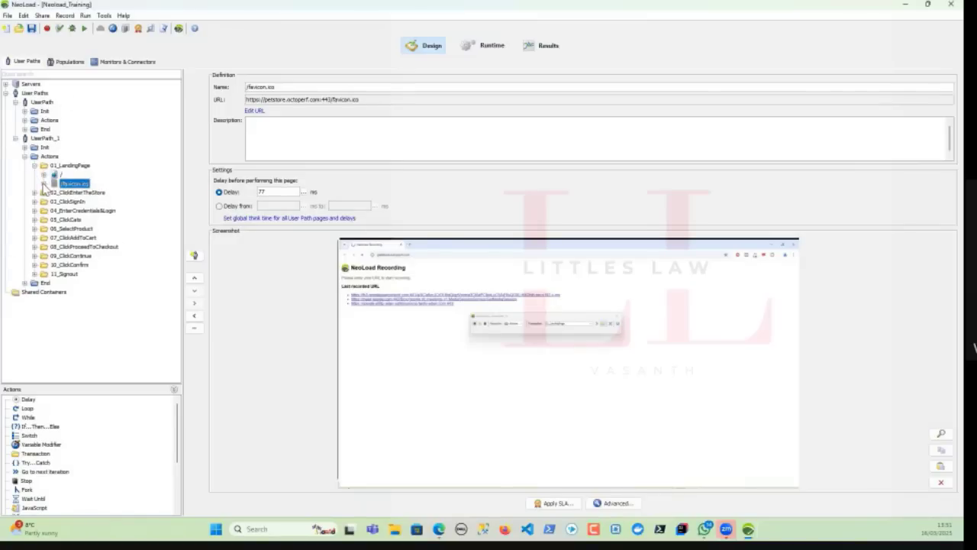
pyautogui.click(34, 166)
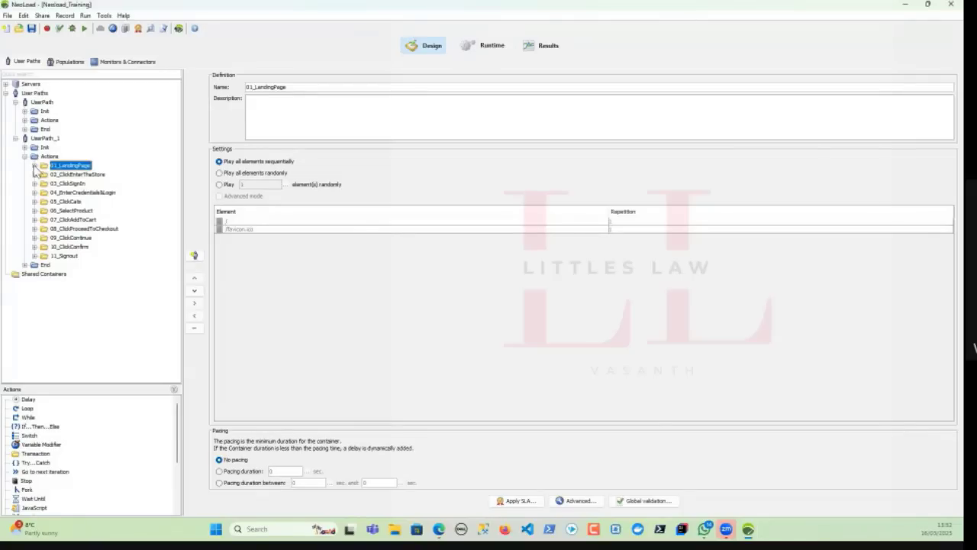
# Open the proxy settings in the general preferences and look over the test1 and jmeter_proxy entries
pyautogui.click(24, 16)
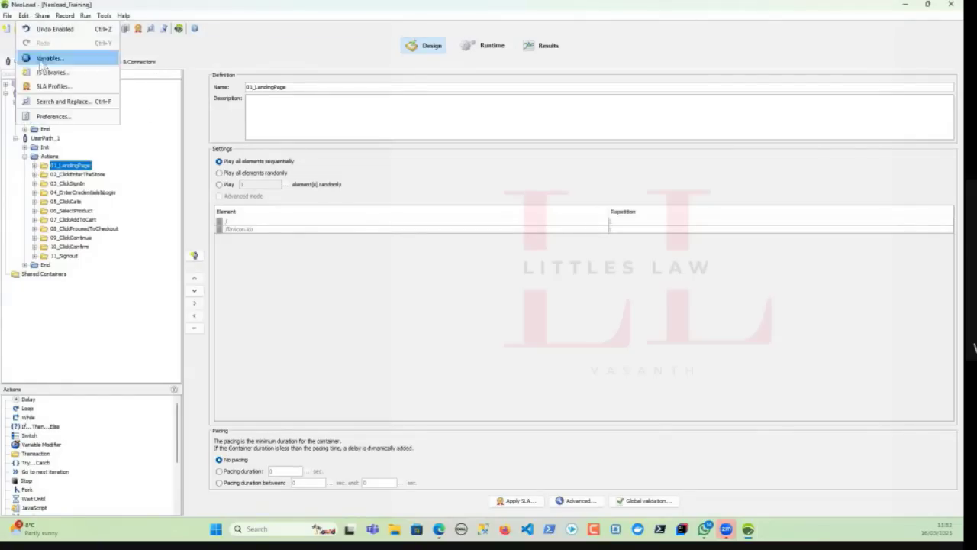
pyautogui.click(52, 116)
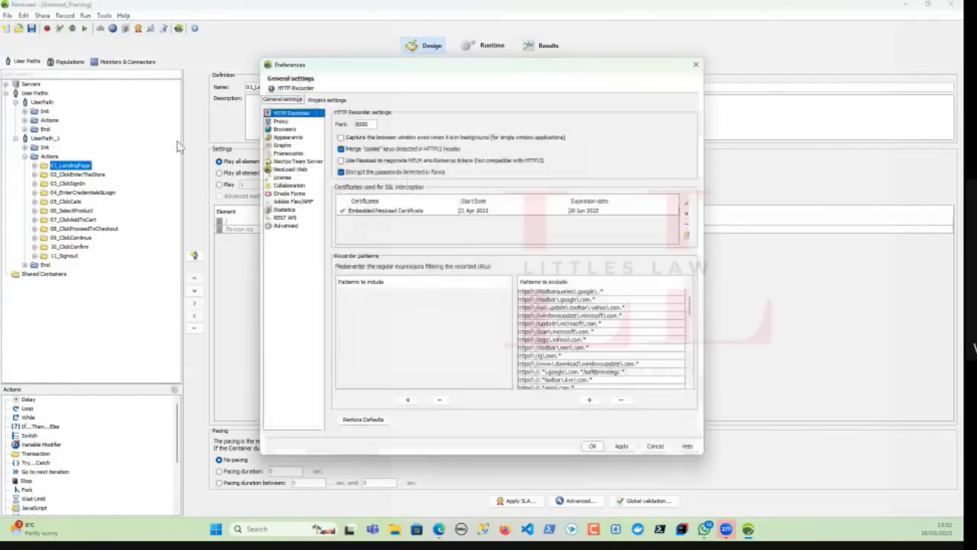
pyautogui.click(282, 122)
pyautogui.moveTo(339, 68); pyautogui.dragTo(218, 69)
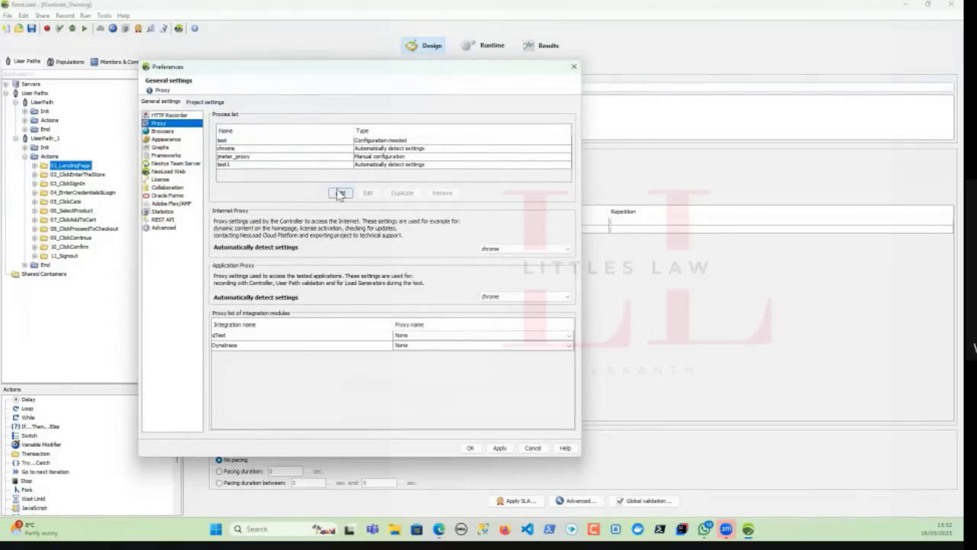
pyautogui.click(383, 166)
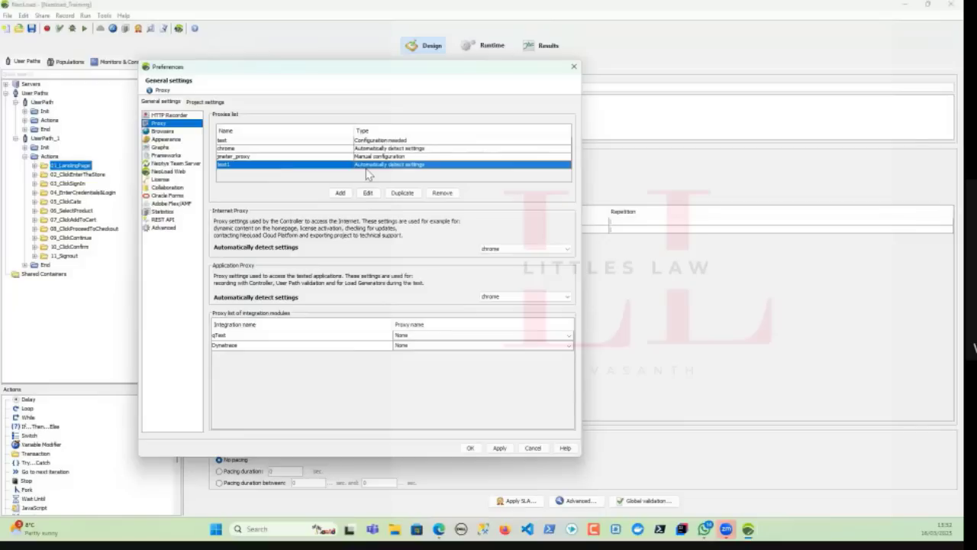
pyautogui.click(372, 157)
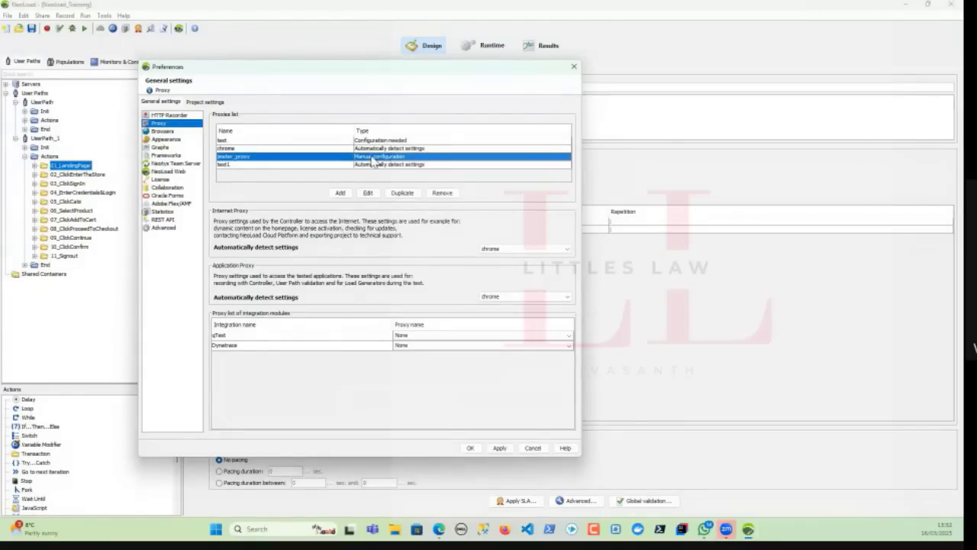